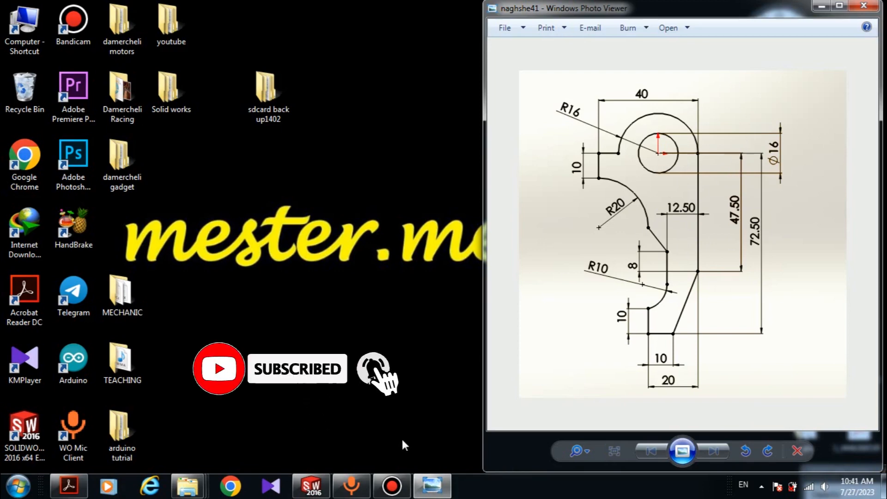
Step: Open SOLIDWORKS and create a new part document
{"action": "left_click", "coordinate": [309, 489]}
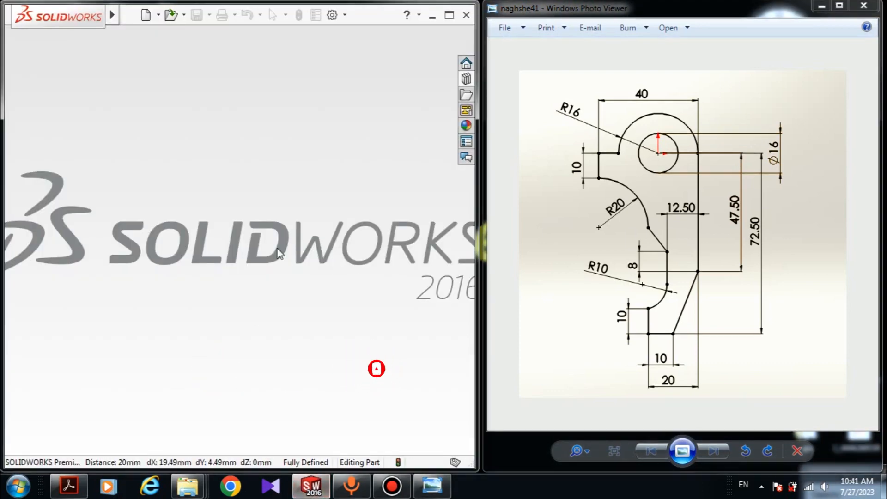
{"action": "left_click", "coordinate": [124, 14]}
{"action": "left_click", "coordinate": [138, 32]}
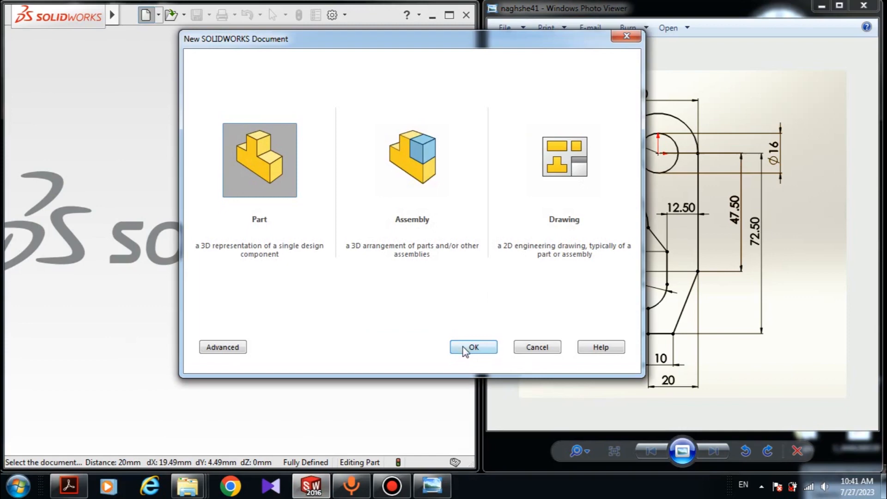
{"action": "left_click", "coordinate": [464, 348]}
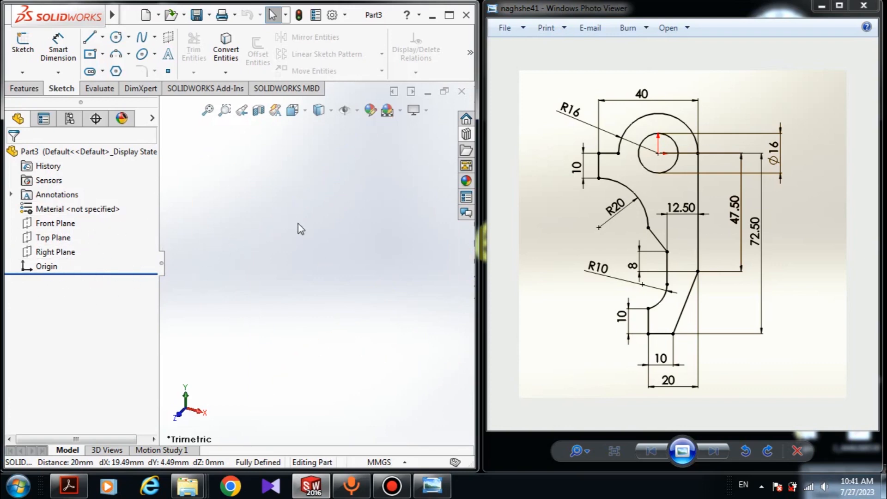
Step: Start a sketch on the Front Plane and draw a circle of about 31 mm radius centred at the origin
{"action": "left_click", "coordinate": [58, 223]}
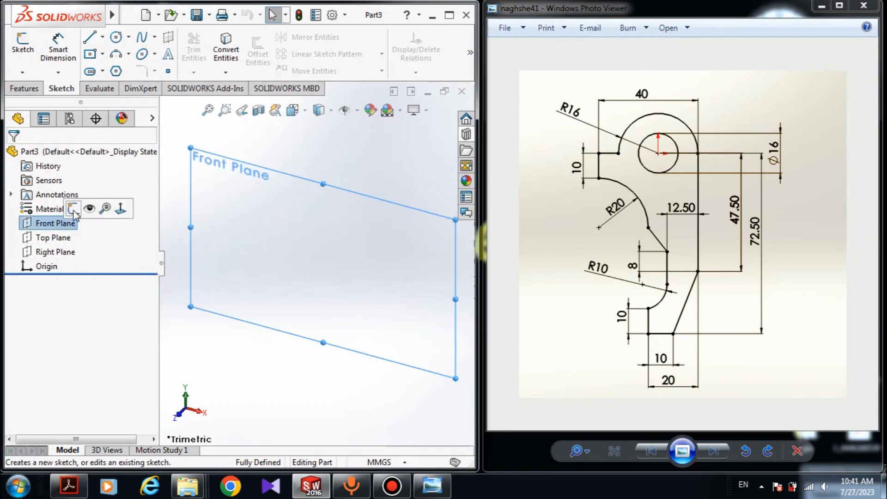
{"action": "left_click", "coordinate": [73, 211]}
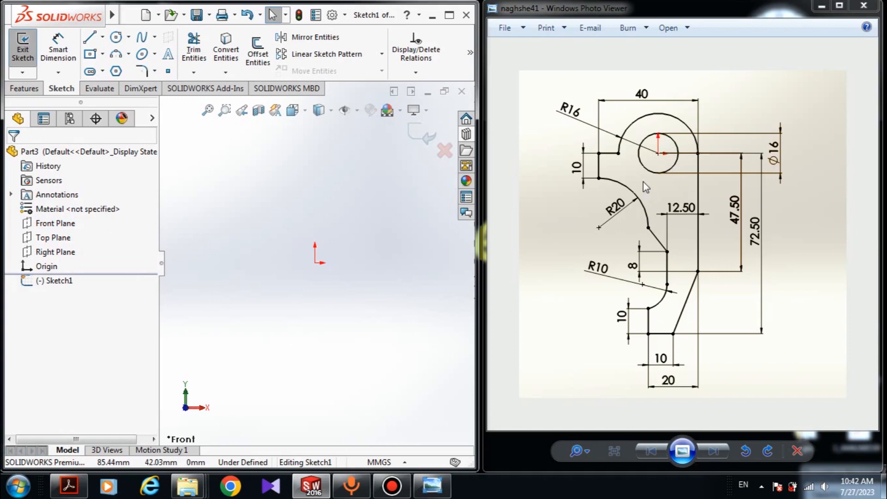
{"action": "left_click", "coordinate": [117, 38]}
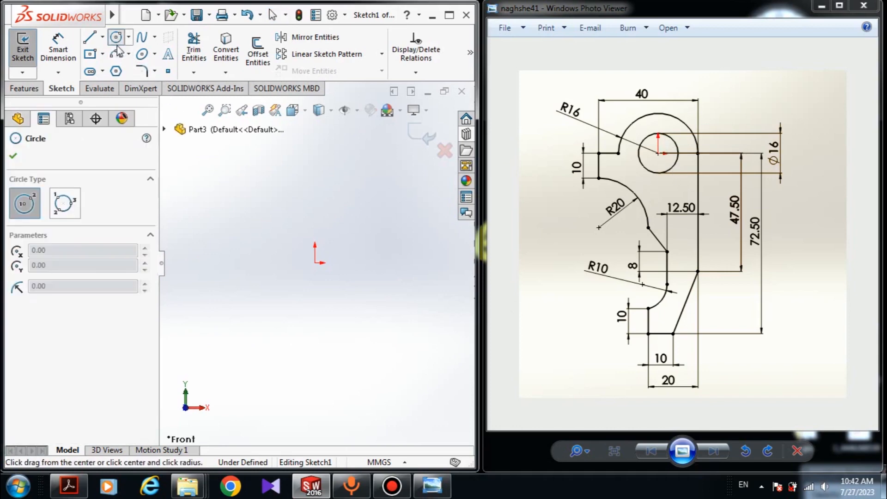
{"action": "left_click", "coordinate": [314, 262]}
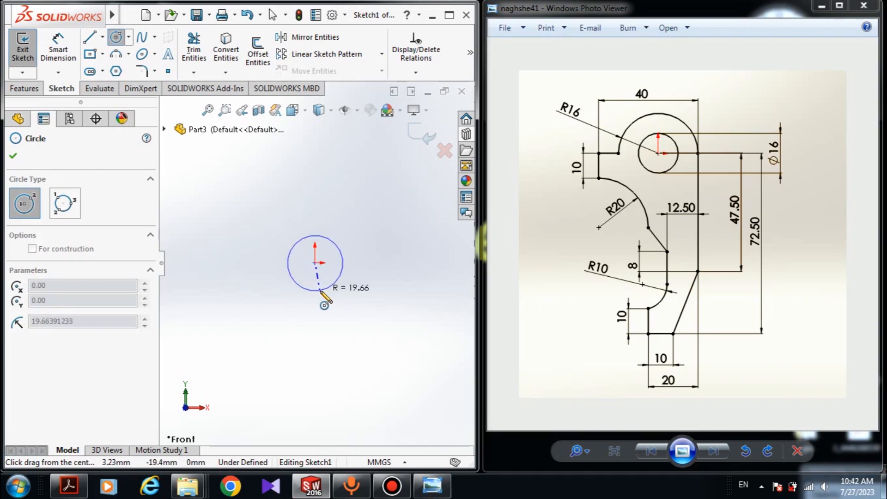
{"action": "left_click", "coordinate": [326, 303]}
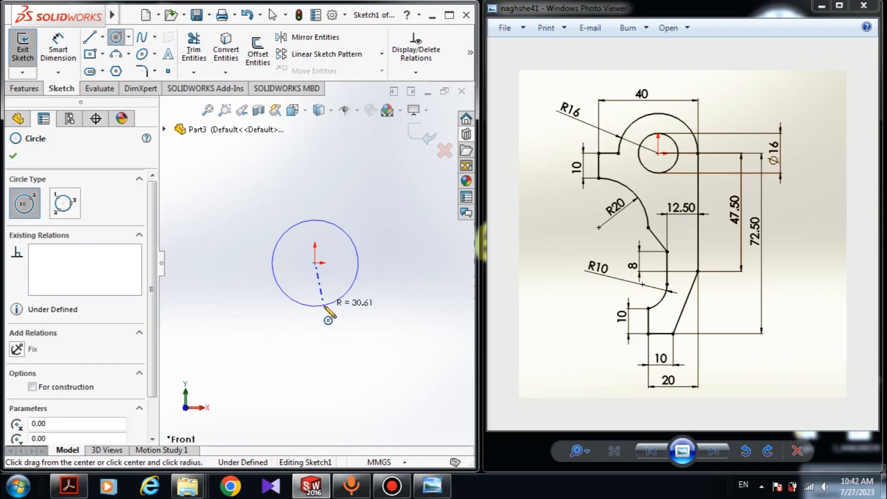
Step: Draw a 180° three-point arc of about 50 mm radius over the circle, its ends level with the centre
{"action": "left_click", "coordinate": [116, 54]}
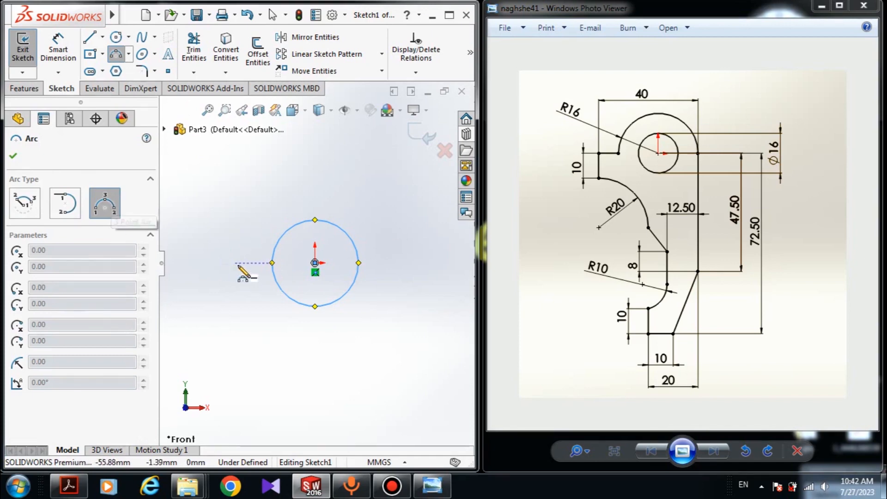
{"action": "left_click", "coordinate": [238, 263]}
{"action": "left_click", "coordinate": [379, 263]}
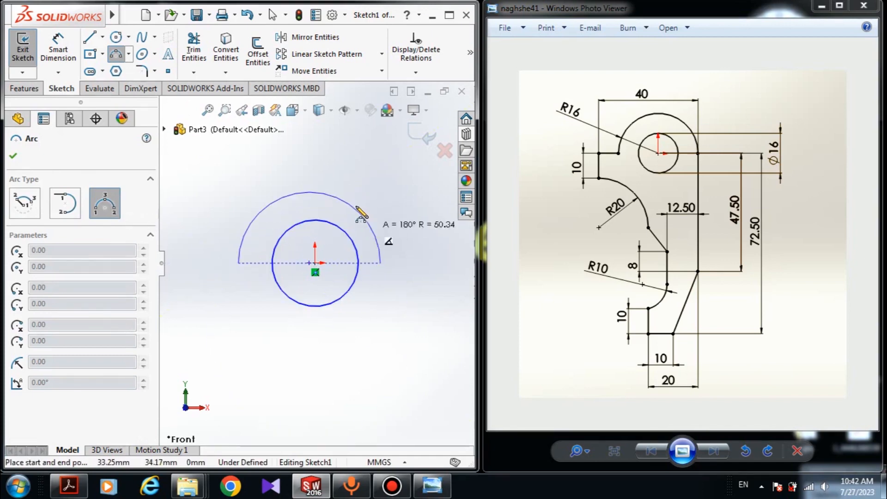
{"action": "left_click", "coordinate": [353, 207]}
{"action": "key", "text": "Escape"}
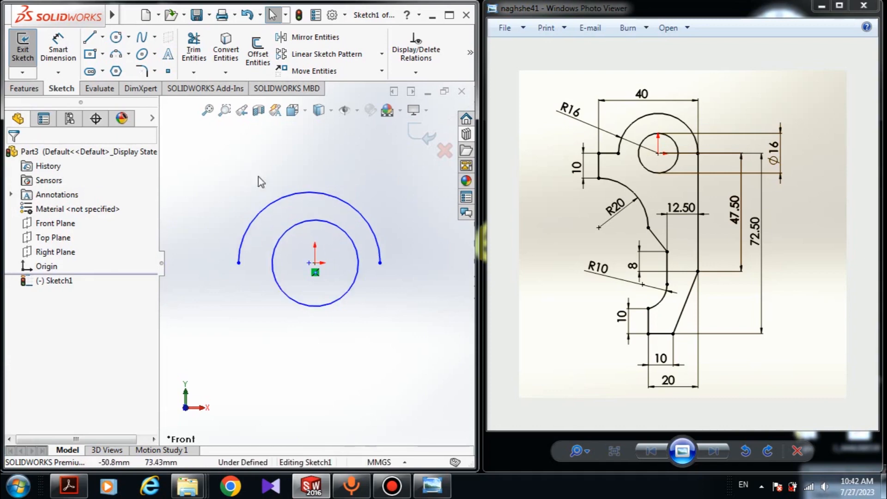
Step: Add a Concentric relation between the large arc and the circle
{"action": "left_click", "coordinate": [345, 202]}
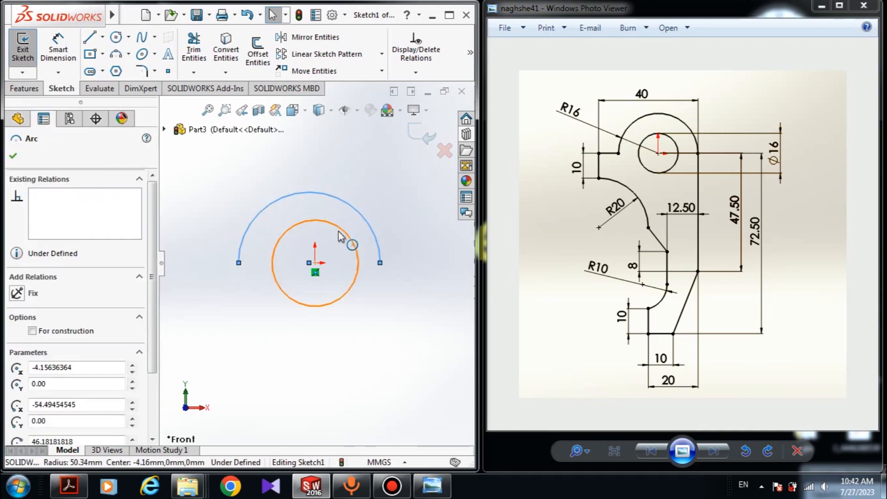
{"action": "left_click", "coordinate": [342, 229], "text": "ctrl"}
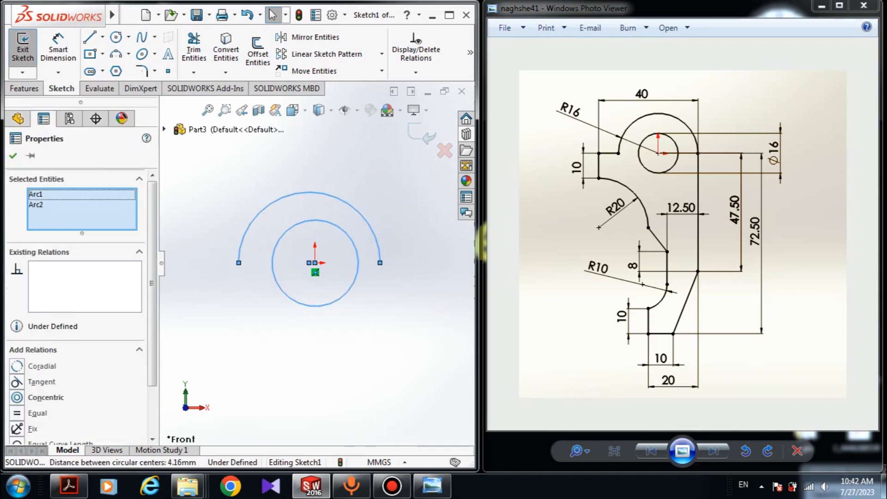
{"action": "left_click", "coordinate": [18, 398]}
{"action": "left_click", "coordinate": [13, 157]}
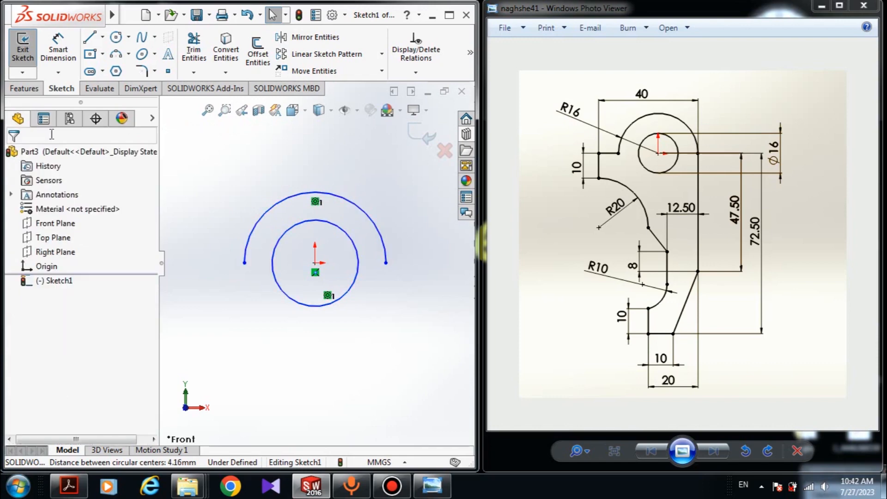
Step: Draw a horizontal line about 37 mm left from the arc's left end, then a vertical line about 28 mm down
{"action": "left_click", "coordinate": [90, 37]}
{"action": "scroll", "coordinate": [221, 281], "scroll_direction": "down", "scroll_amount": 2}
{"action": "scroll", "coordinate": [257, 290], "scroll_direction": "up", "scroll_amount": 2}
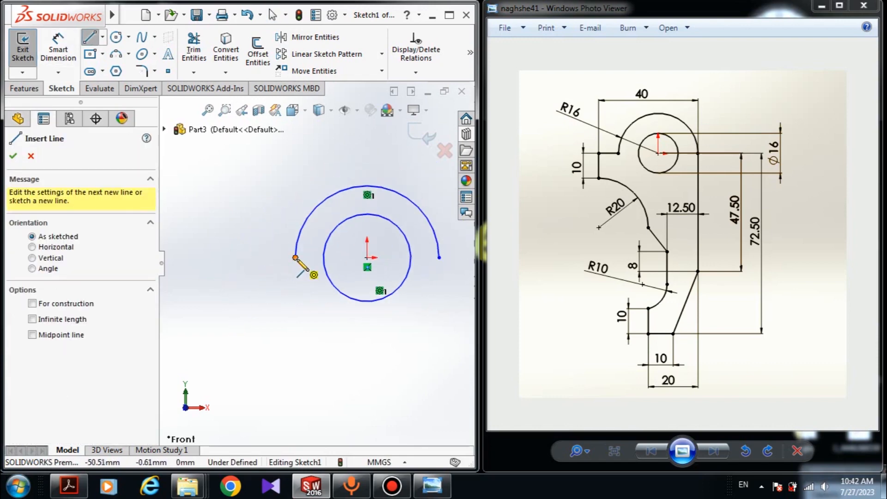
{"action": "left_click", "coordinate": [295, 258]}
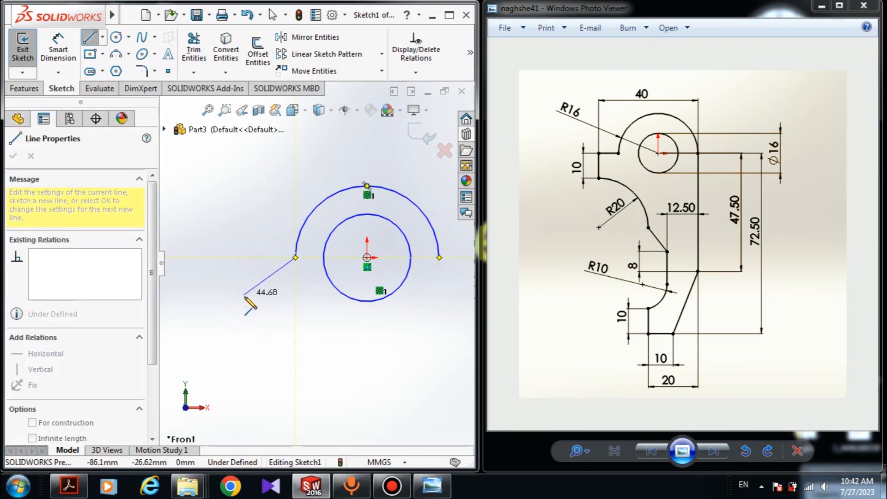
{"action": "left_click", "coordinate": [242, 257]}
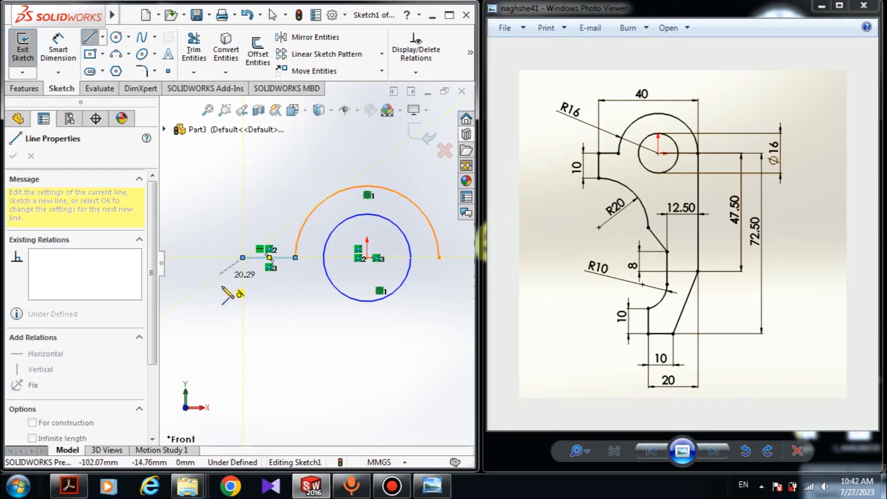
{"action": "left_click", "coordinate": [242, 303]}
Step: Draw a three-point arc of about 49 mm radius from the vertical line's lower end, curving down to the right
{"action": "left_click", "coordinate": [116, 58]}
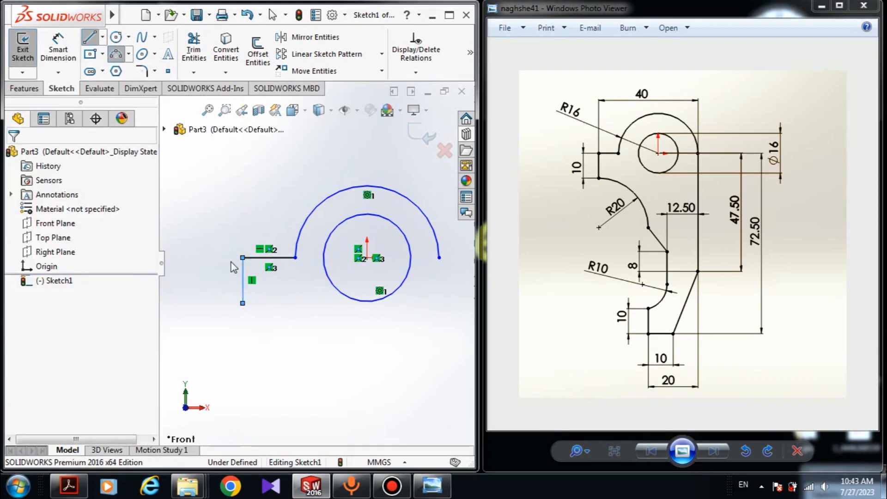
{"action": "scroll", "coordinate": [239, 314], "scroll_direction": "up", "scroll_amount": 4}
{"action": "scroll", "coordinate": [245, 322], "scroll_direction": "down", "scroll_amount": 5}
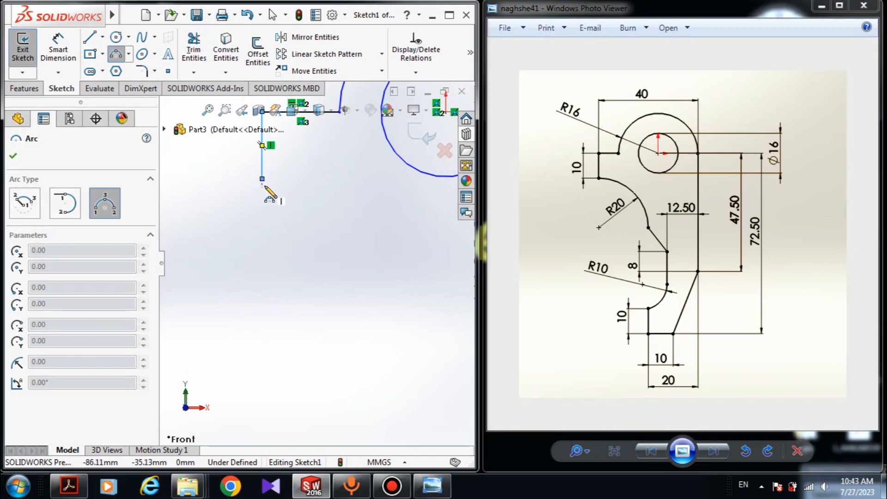
{"action": "left_click", "coordinate": [263, 180]}
{"action": "scroll", "coordinate": [312, 259], "scroll_direction": "up", "scroll_amount": 1}
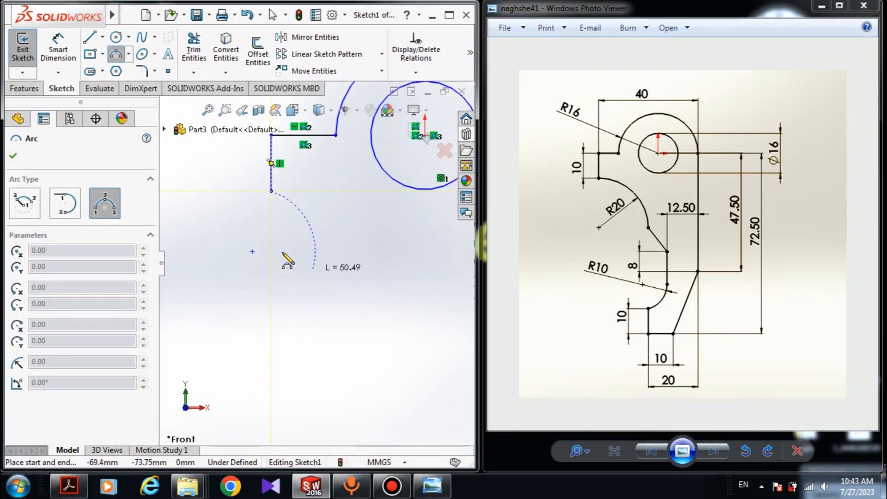
{"action": "left_click", "coordinate": [336, 270]}
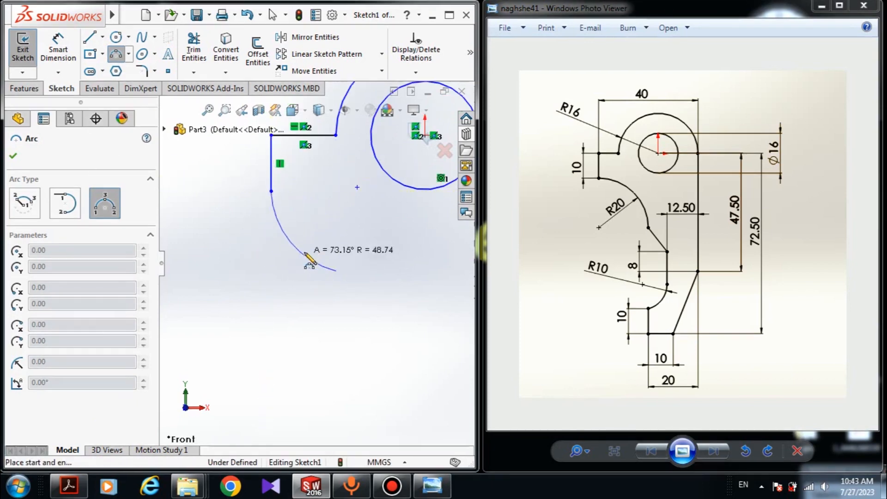
{"action": "left_click", "coordinate": [329, 249]}
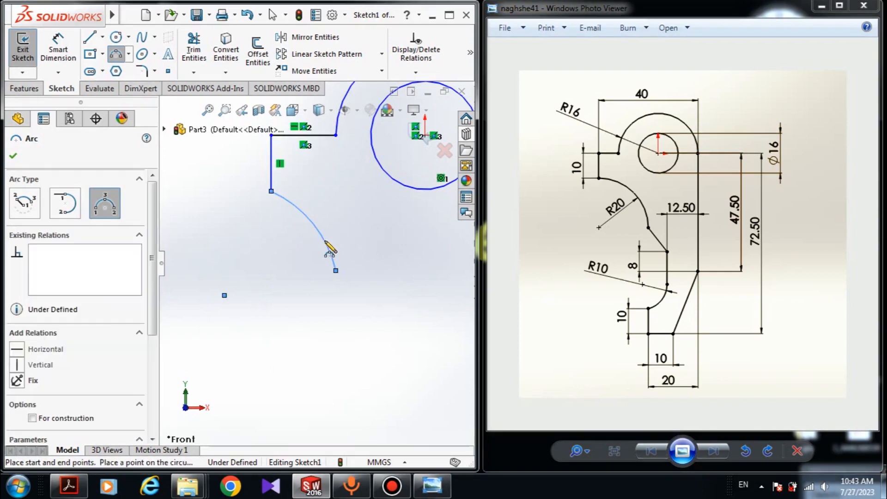
Step: Draw a diagonal line about 38 mm long at 135° from the arc's end, followed by a line going down
{"action": "left_click", "coordinate": [90, 39]}
{"action": "scroll", "coordinate": [349, 281], "scroll_direction": "up", "scroll_amount": 2}
{"action": "scroll", "coordinate": [350, 281], "scroll_direction": "down", "scroll_amount": 4}
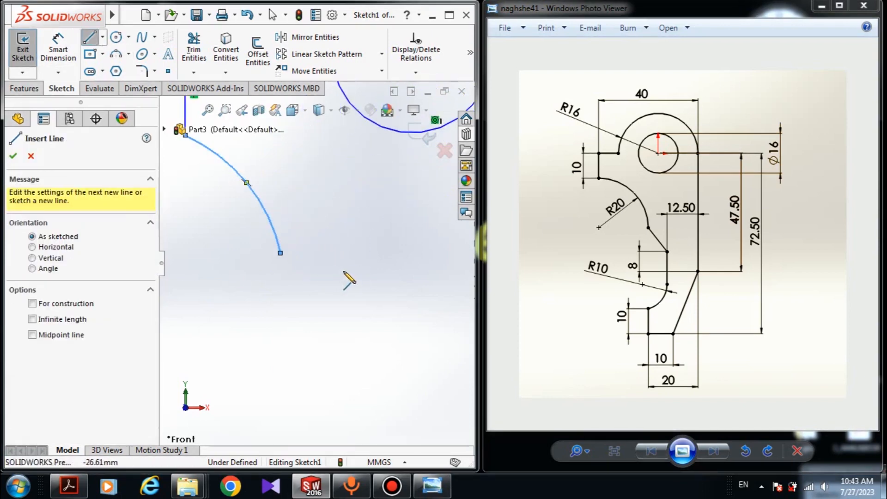
{"action": "left_click", "coordinate": [280, 254]}
{"action": "scroll", "coordinate": [309, 296], "scroll_direction": "up", "scroll_amount": 2}
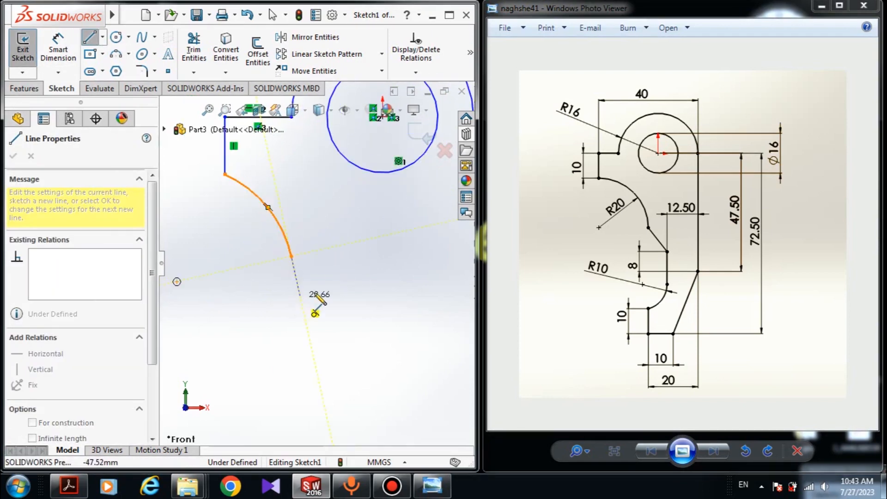
{"action": "scroll", "coordinate": [346, 310], "scroll_direction": "up", "scroll_amount": 1}
{"action": "left_click", "coordinate": [346, 309]}
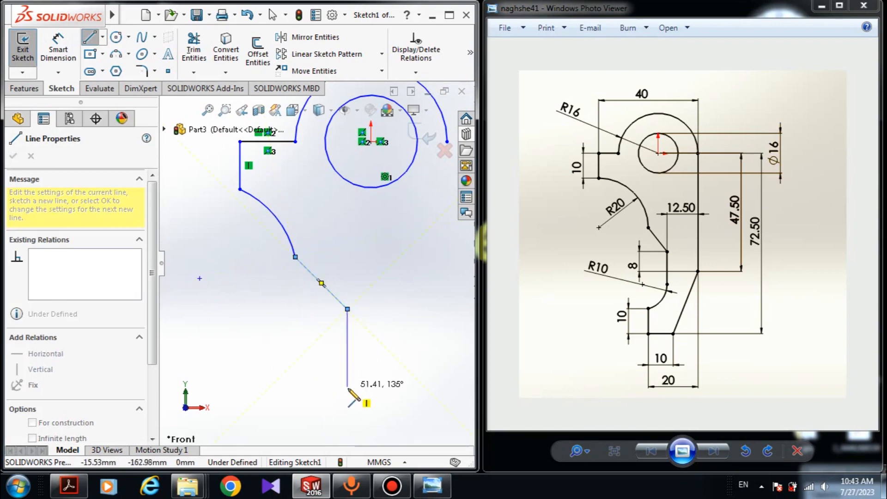
{"action": "left_click", "coordinate": [352, 404]}
{"action": "scroll", "coordinate": [316, 264], "scroll_direction": "up", "scroll_amount": 2}
{"action": "key", "text": "Escape"}
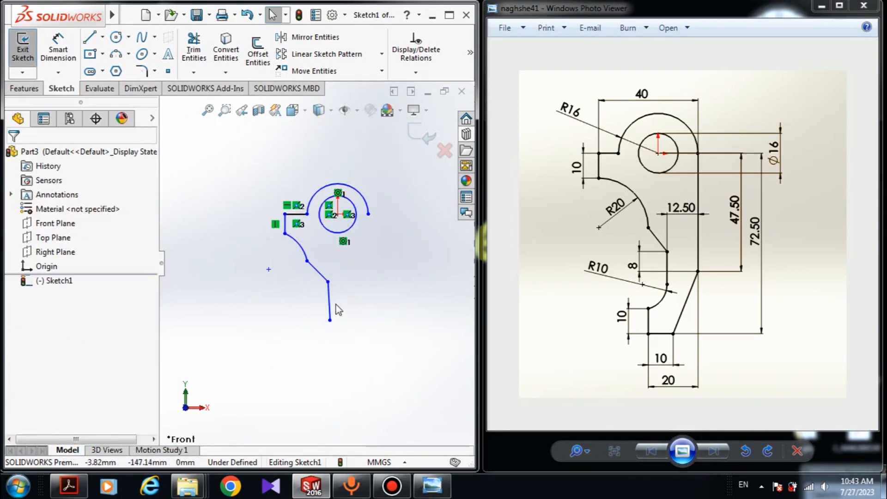
Step: Make the lower line vertical with a Vertical relation
{"action": "left_click", "coordinate": [329, 300]}
{"action": "left_click", "coordinate": [17, 309]}
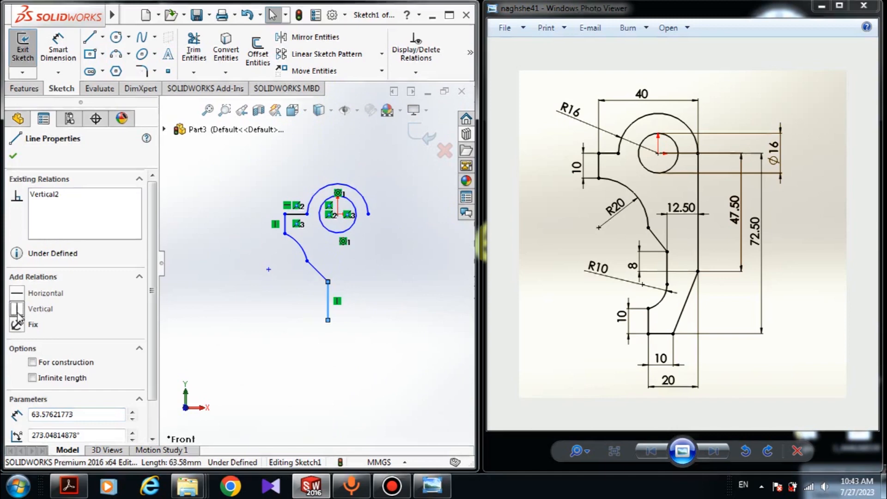
{"action": "left_click", "coordinate": [13, 156]}
Step: Draw a 90° three-point arc of about 31 mm radius from the vertical line's lower end, bulging to the right
{"action": "left_click", "coordinate": [121, 58]}
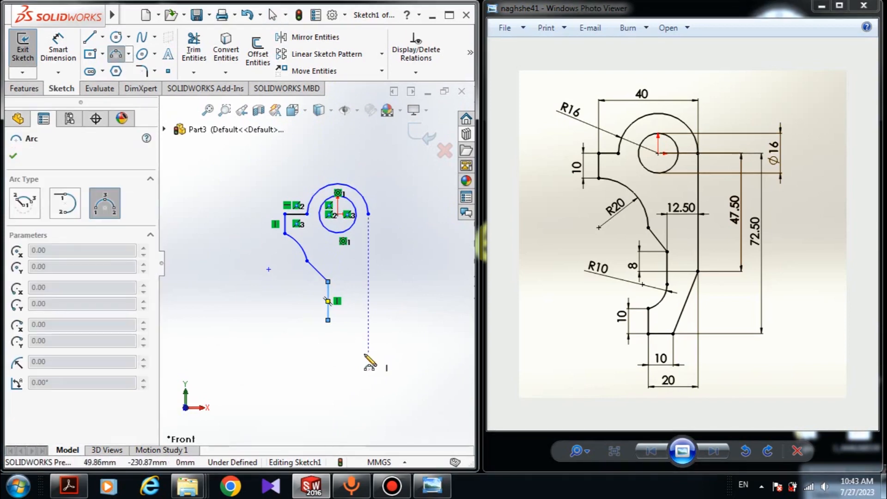
{"action": "scroll", "coordinate": [293, 306], "scroll_direction": "down", "scroll_amount": 3}
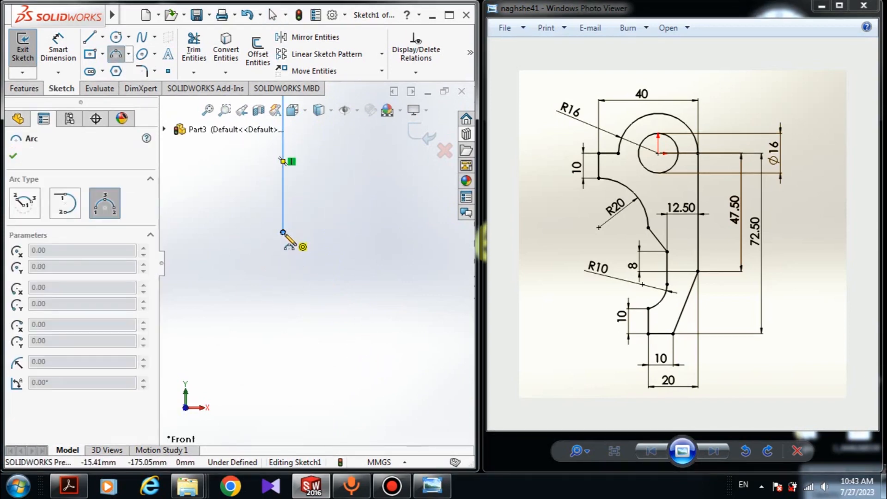
{"action": "left_click", "coordinate": [283, 232]}
{"action": "scroll", "coordinate": [277, 258], "scroll_direction": "up", "scroll_amount": 3}
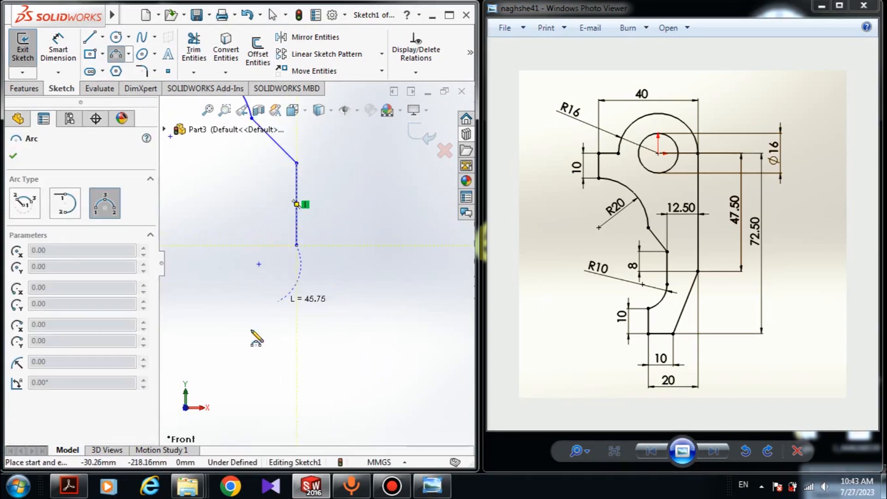
{"action": "left_click", "coordinate": [277, 290]}
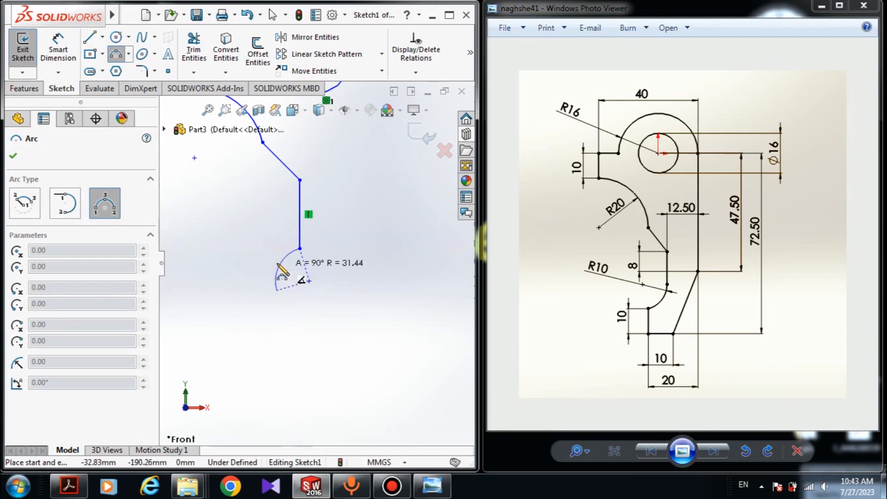
{"action": "left_click", "coordinate": [300, 276]}
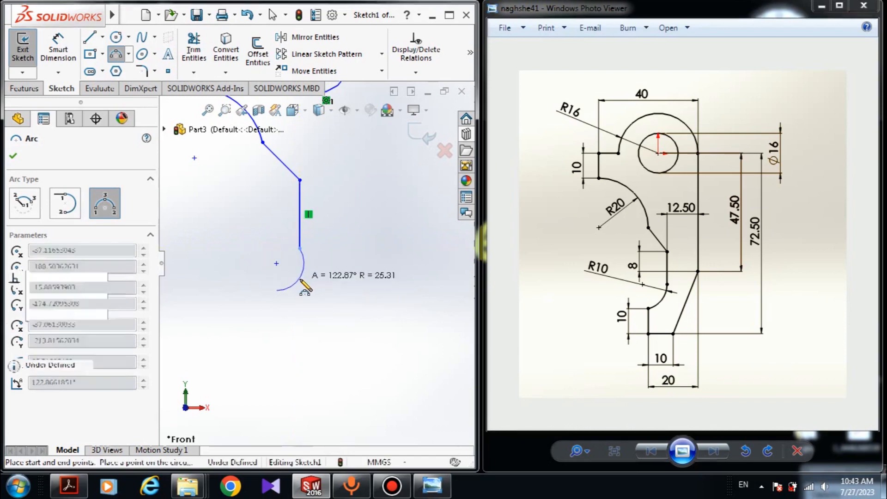
Step: Draw a vertical line down from the small arc's lower end
{"action": "left_click", "coordinate": [89, 37]}
{"action": "left_click", "coordinate": [276, 290]}
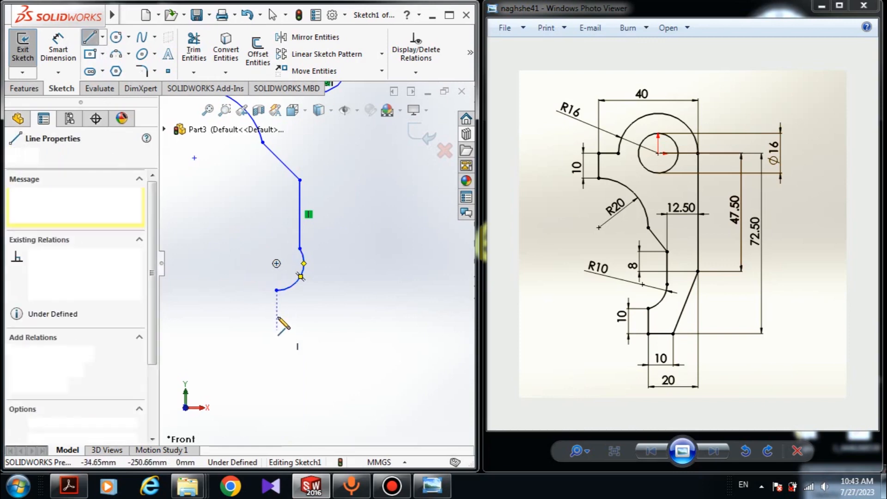
{"action": "left_click", "coordinate": [277, 329]}
{"action": "key", "text": "Escape"}
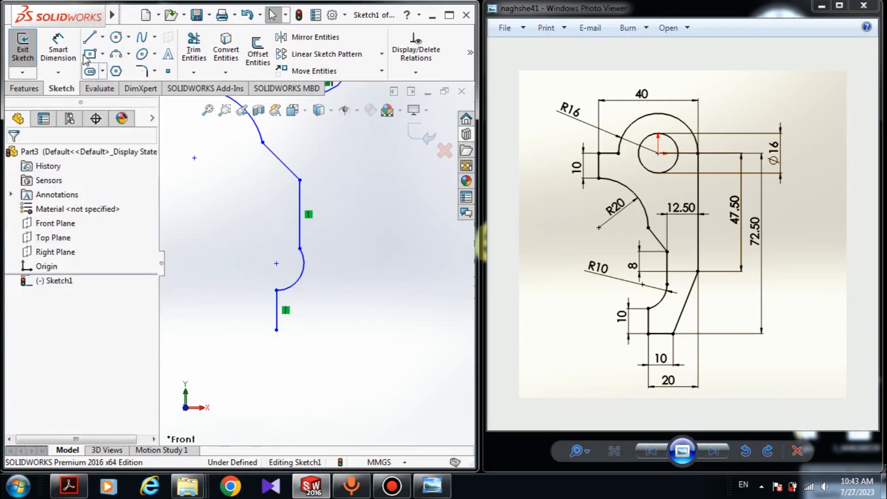
Step: Draw a horizontal line to the right from the bottom of that vertical line
{"action": "left_click", "coordinate": [90, 37]}
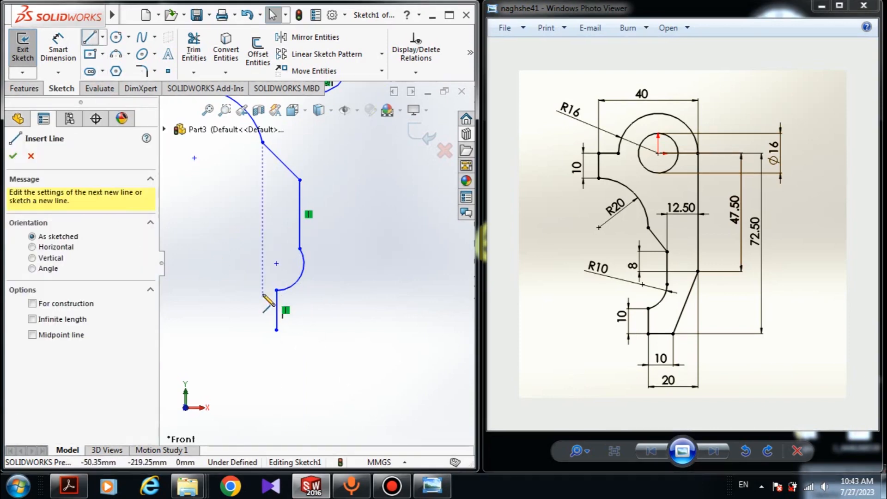
{"action": "left_click", "coordinate": [276, 330]}
{"action": "left_click", "coordinate": [322, 329]}
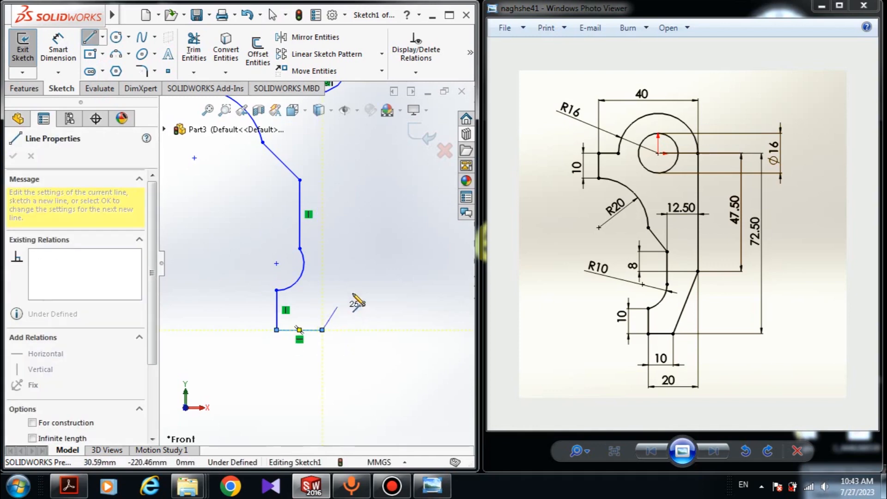
Step: Draw a slanted line from the bottom line's right end up to the large arc's right end
{"action": "left_click", "coordinate": [360, 277]}
{"action": "scroll", "coordinate": [315, 262], "scroll_direction": "up", "scroll_amount": 3}
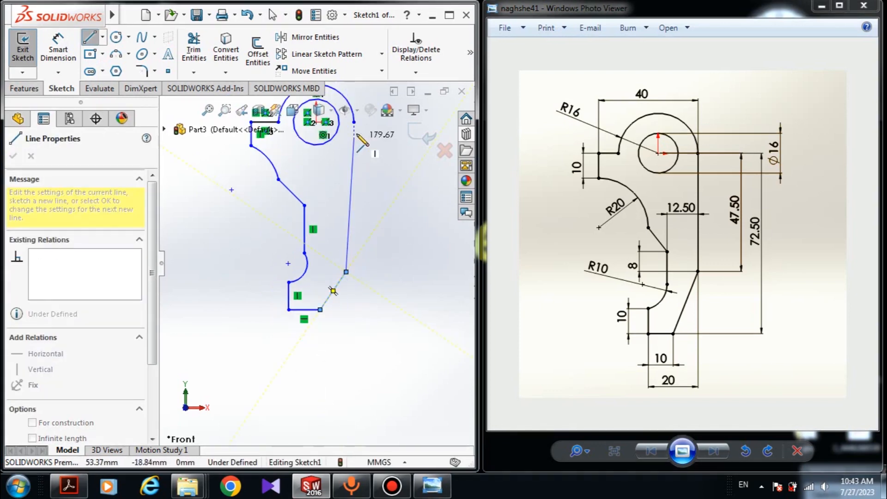
{"action": "left_click", "coordinate": [354, 122]}
{"action": "key", "text": "Escape"}
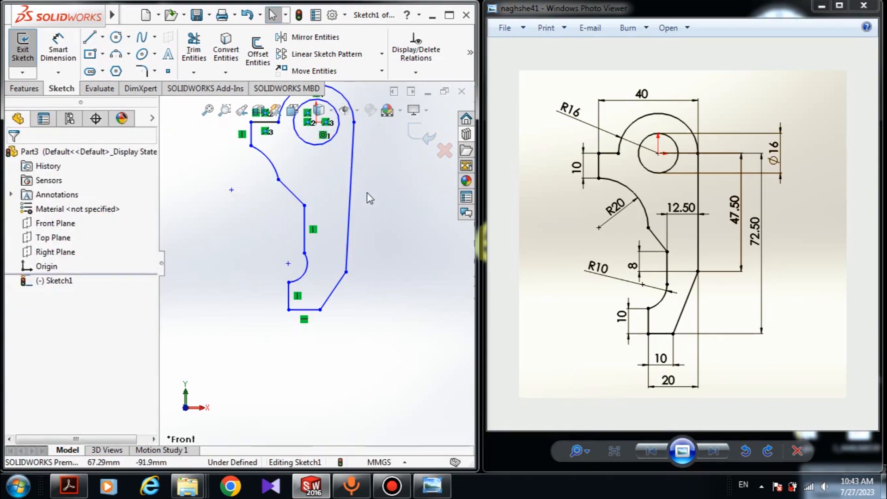
Step: Make the long right-side line vertical with a Vertical relation
{"action": "scroll", "coordinate": [369, 213], "scroll_direction": "up", "scroll_amount": 2}
{"action": "scroll", "coordinate": [324, 240], "scroll_direction": "down", "scroll_amount": 2}
{"action": "scroll", "coordinate": [319, 249], "scroll_direction": "up", "scroll_amount": 2}
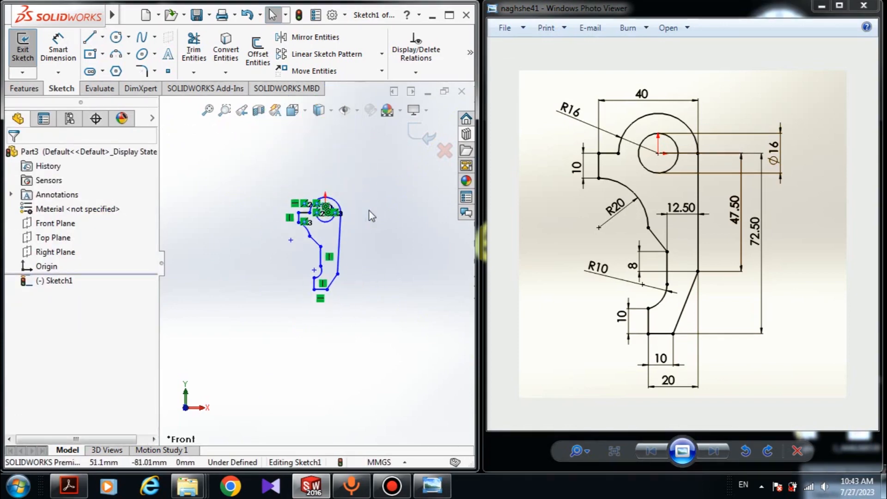
{"action": "scroll", "coordinate": [309, 259], "scroll_direction": "down", "scroll_amount": 3}
{"action": "scroll", "coordinate": [274, 195], "scroll_direction": "up", "scroll_amount": 2}
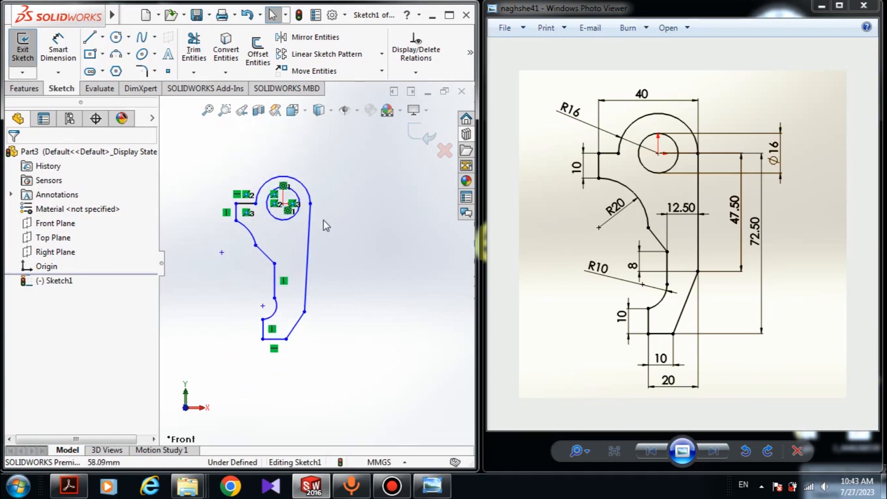
{"action": "scroll", "coordinate": [256, 211], "scroll_direction": "down", "scroll_amount": 3}
{"action": "scroll", "coordinate": [257, 215], "scroll_direction": "up", "scroll_amount": 1}
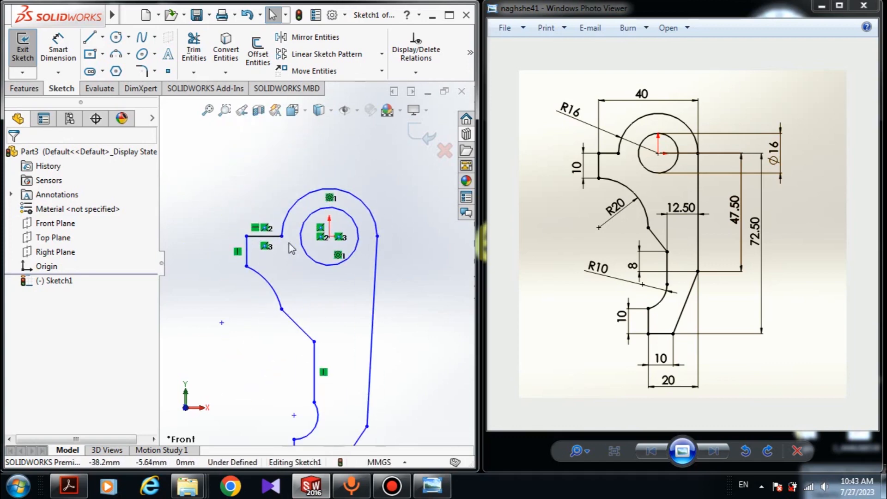
{"action": "left_click", "coordinate": [357, 110]}
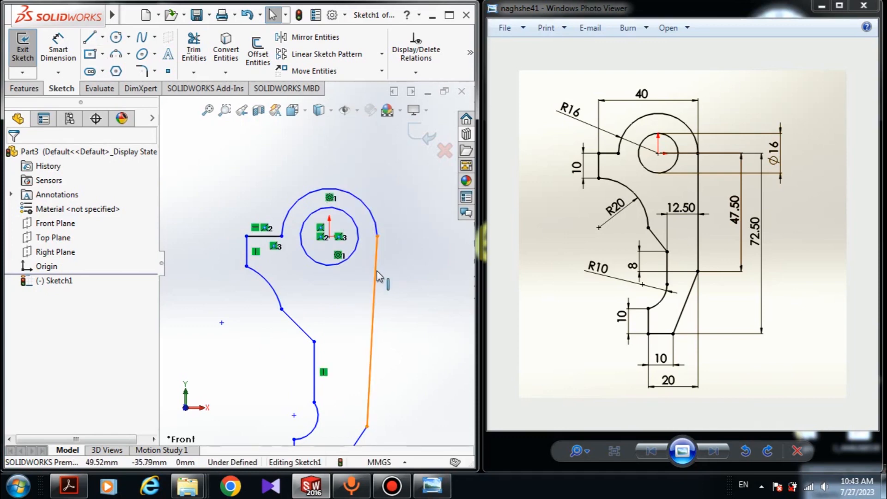
{"action": "left_click", "coordinate": [375, 302]}
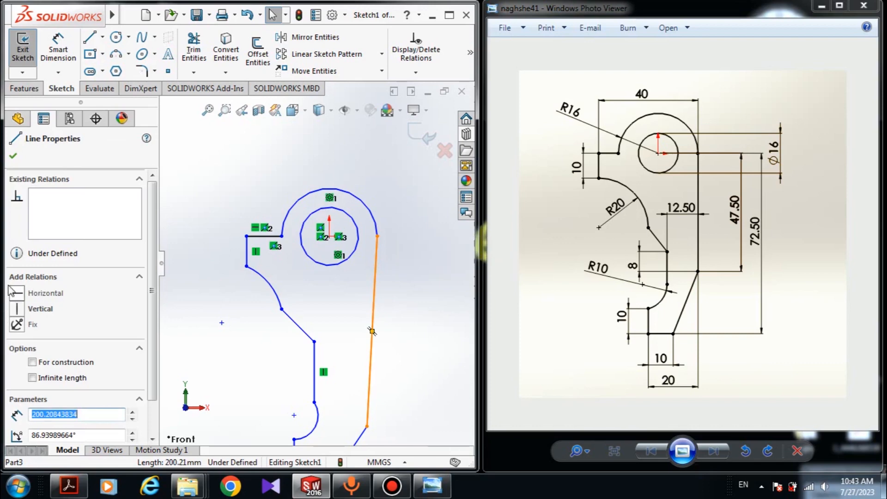
{"action": "left_click", "coordinate": [17, 310]}
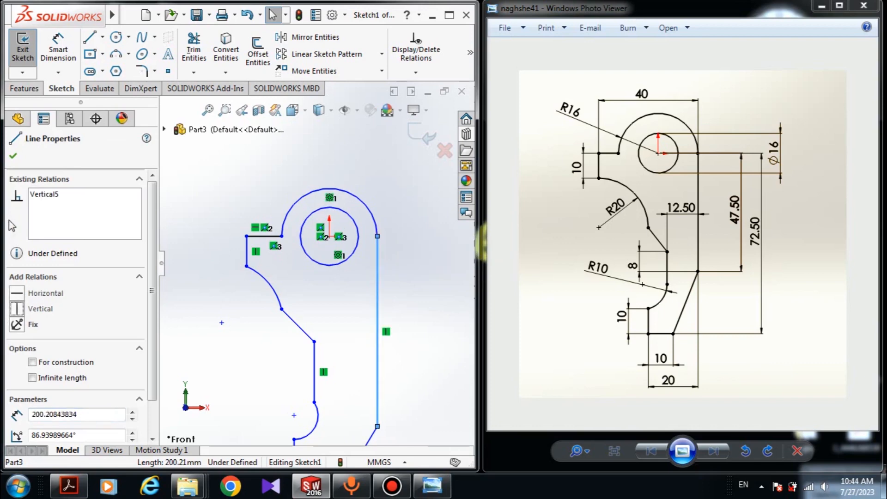
{"action": "left_click", "coordinate": [11, 158]}
{"action": "left_click", "coordinate": [53, 46]}
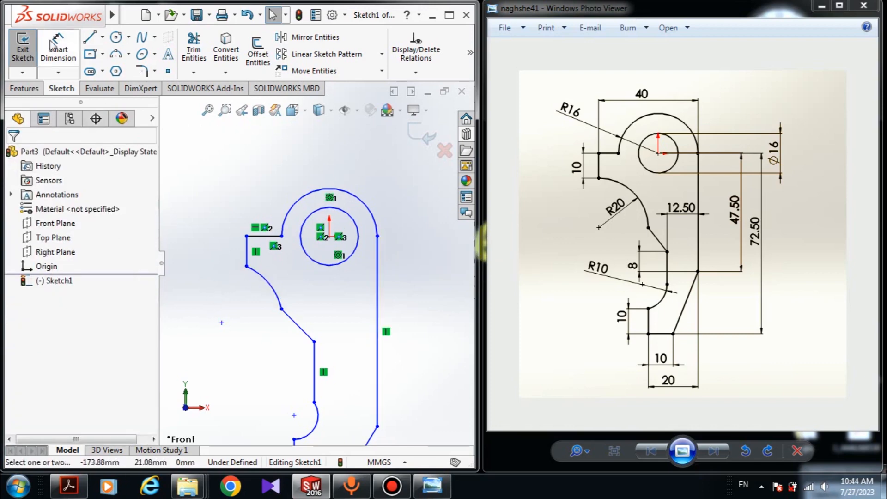
{"action": "scroll", "coordinate": [397, 249], "scroll_direction": "up", "scroll_amount": 3}
{"action": "key", "text": "Escape"}
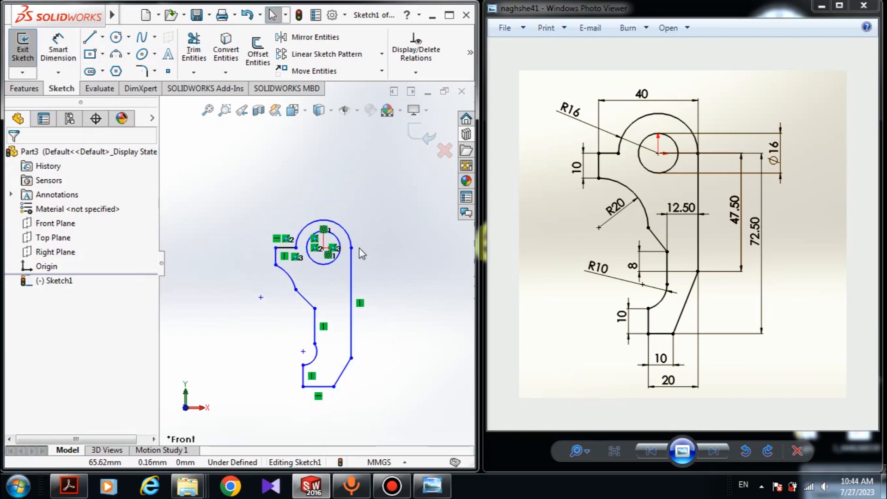
Step: Add a Horizontal relation between the large arc's right end, the circle's centre and the upper short line's right end
{"action": "scroll", "coordinate": [369, 246], "scroll_direction": "down", "scroll_amount": 5}
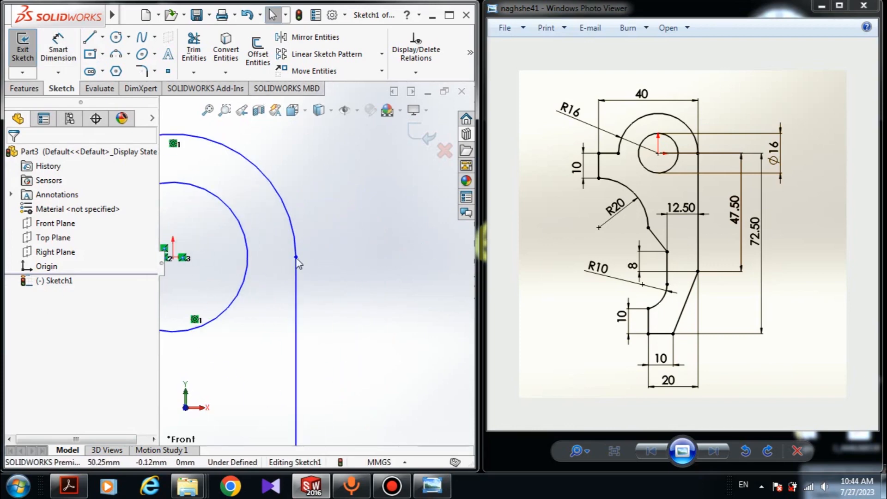
{"action": "left_click", "coordinate": [296, 257]}
{"action": "scroll", "coordinate": [298, 263], "scroll_direction": "up", "scroll_amount": 3}
{"action": "left_click", "coordinate": [228, 266], "text": "ctrl"}
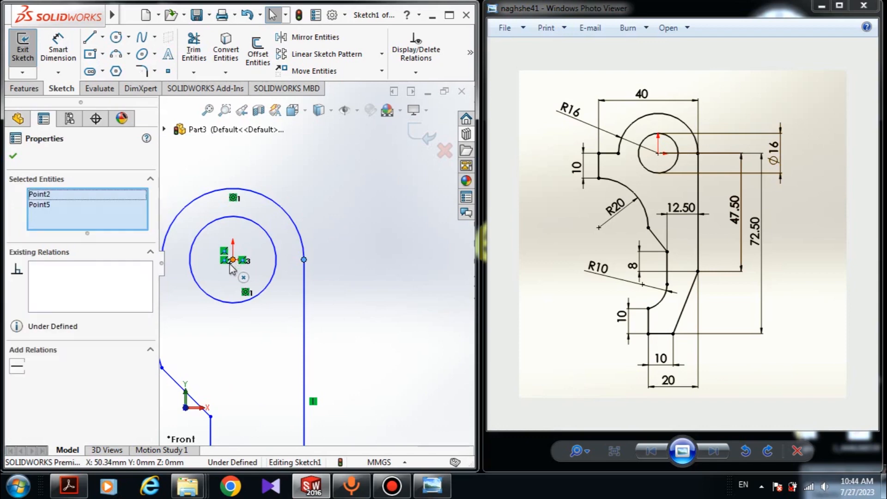
{"action": "scroll", "coordinate": [230, 263], "scroll_direction": "up", "scroll_amount": 2}
{"action": "left_click", "coordinate": [221, 270], "text": "ctrl"}
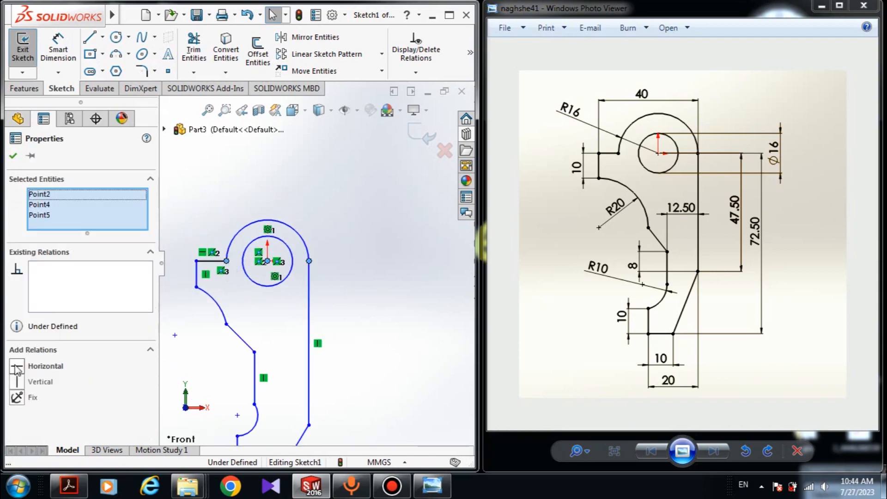
{"action": "left_click", "coordinate": [17, 366]}
{"action": "key", "text": "Escape"}
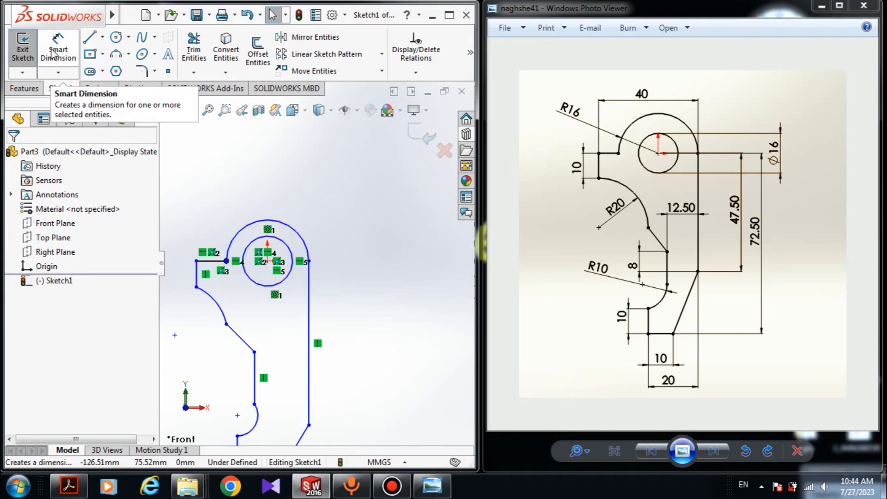
Step: Dimension the inner circle's diameter as 16 mm
{"action": "left_click", "coordinate": [54, 53]}
{"action": "left_click", "coordinate": [245, 250]}
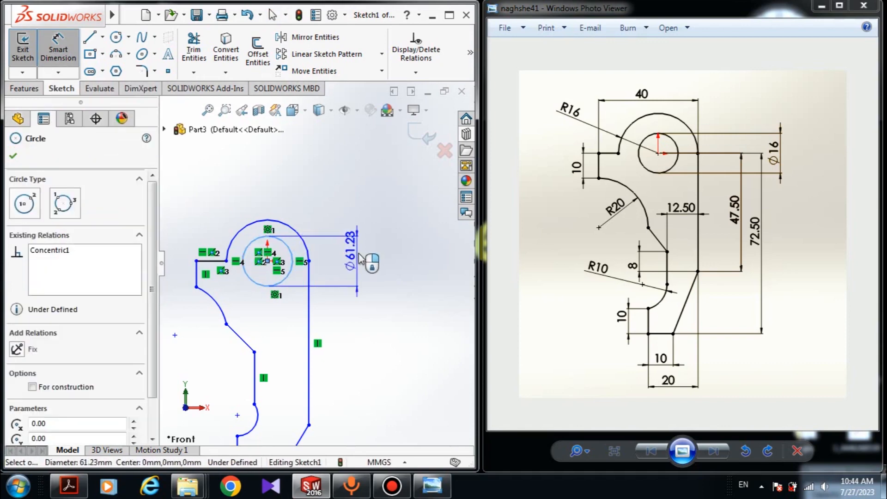
{"action": "left_click", "coordinate": [361, 259]}
{"action": "type", "text": "16"}
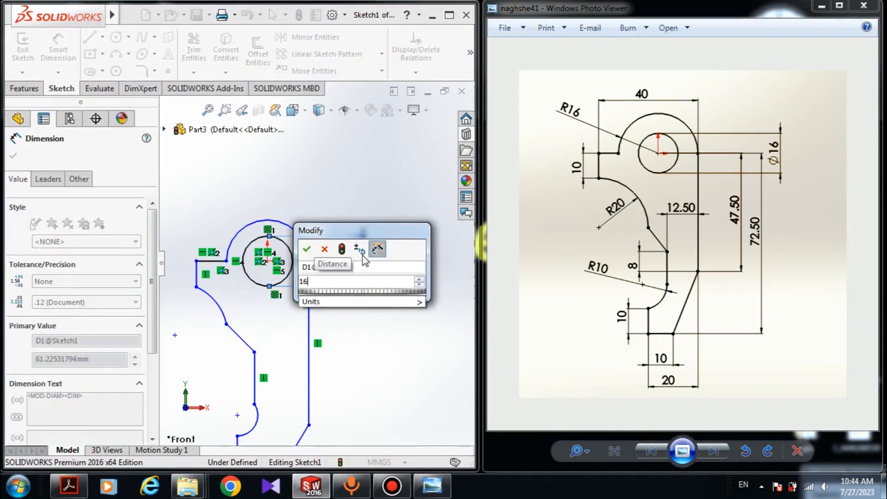
{"action": "key", "text": "Return"}
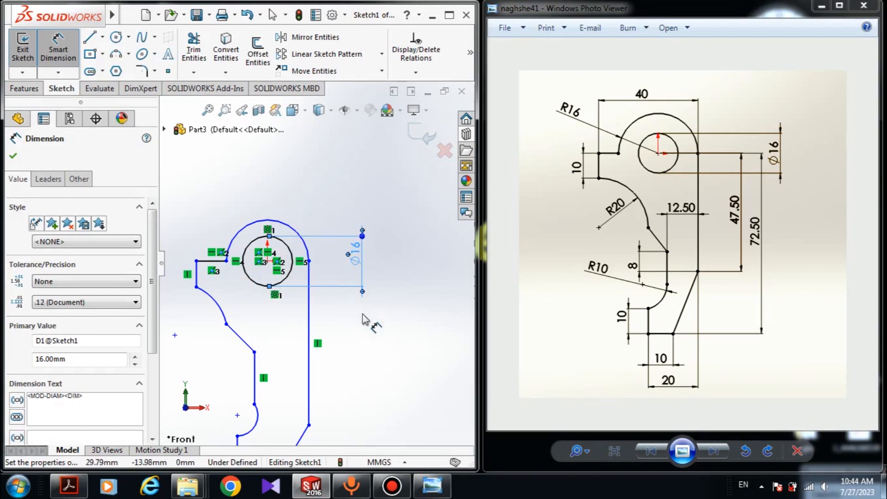
Step: Dimension the short upper-left vertical line as 10 mm
{"action": "left_click", "coordinate": [195, 276]}
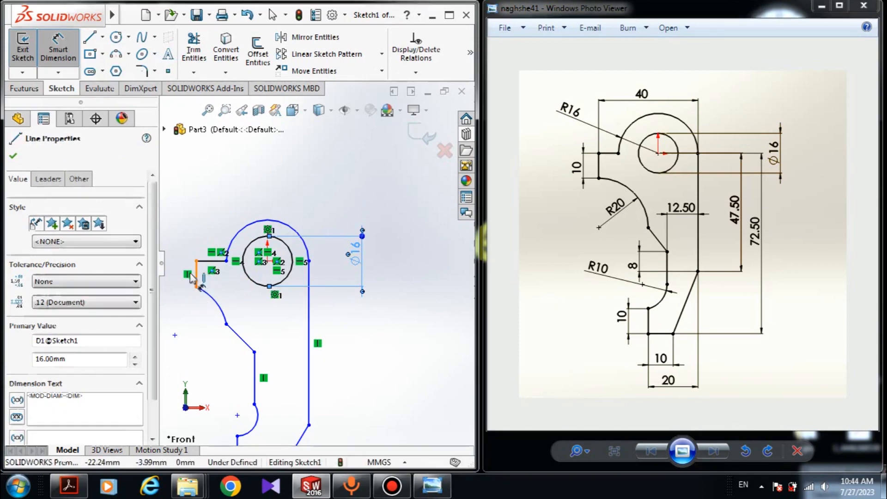
{"action": "left_click", "coordinate": [178, 271]}
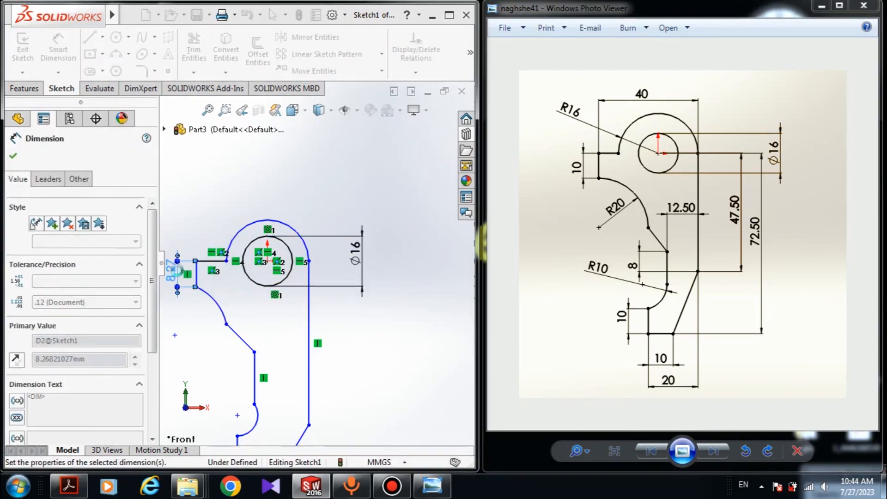
{"action": "key", "text": "Return"}
{"action": "key", "text": "Escape"}
Step: Make the upper horizontal, upper-left vertical, lower vertical and bottom horizontal lines equal in length
{"action": "scroll", "coordinate": [197, 281], "scroll_direction": "down", "scroll_amount": 3}
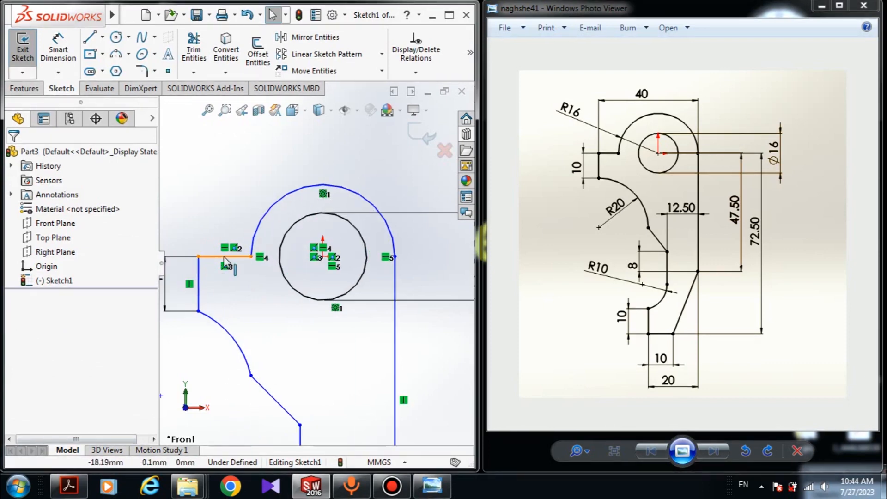
{"action": "left_click", "coordinate": [224, 256]}
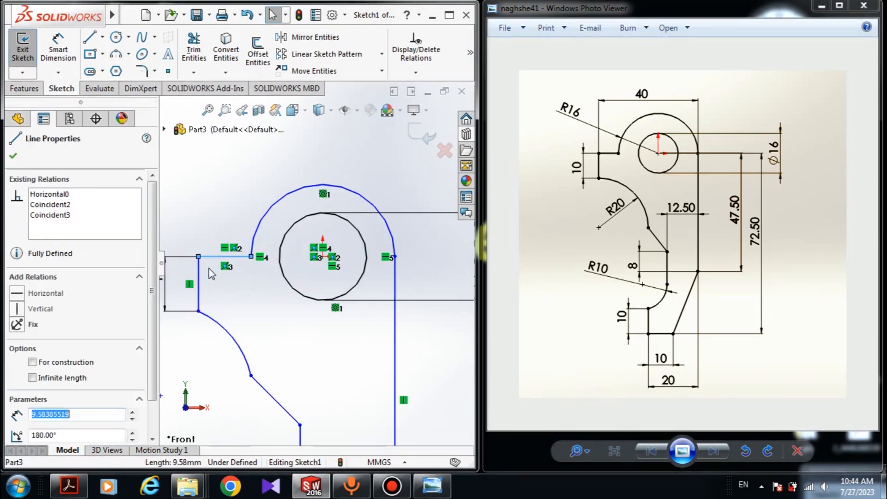
{"action": "left_click", "coordinate": [203, 284], "text": "ctrl"}
{"action": "scroll", "coordinate": [306, 356], "scroll_direction": "up", "scroll_amount": 3}
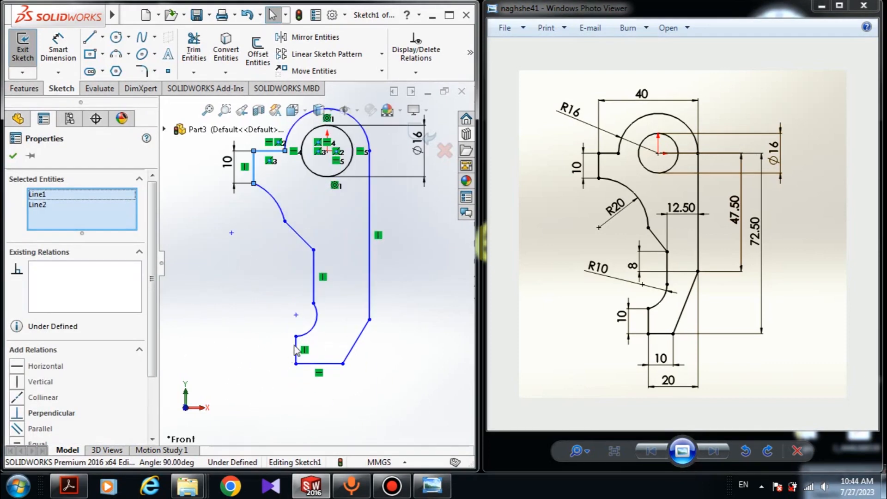
{"action": "left_click", "coordinate": [297, 351], "text": "ctrl"}
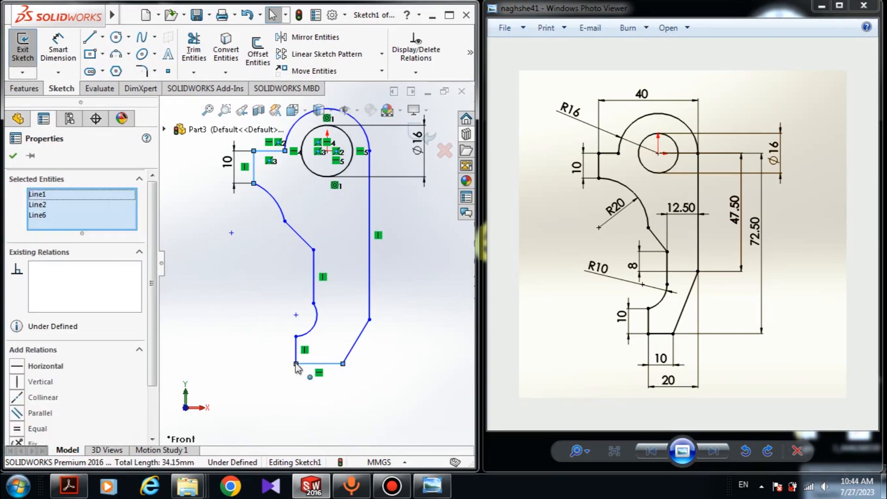
{"action": "left_click", "coordinate": [304, 364], "text": "ctrl"}
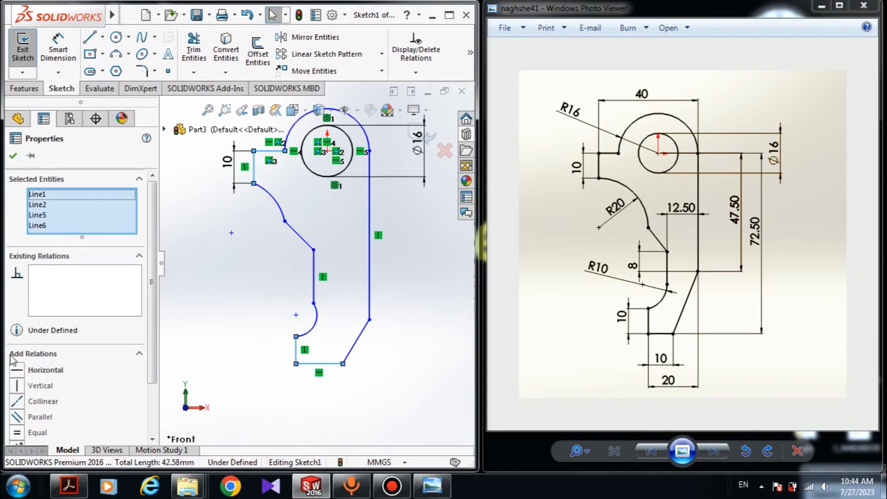
{"action": "left_click", "coordinate": [20, 433]}
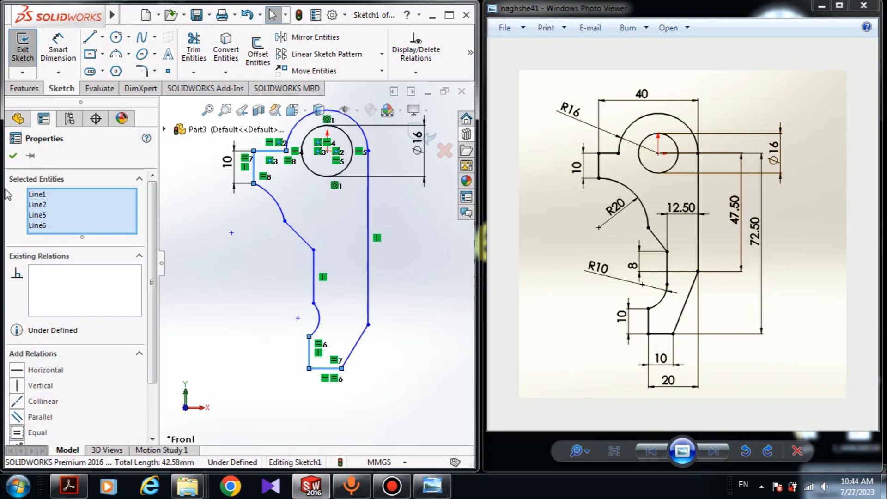
{"action": "left_click", "coordinate": [13, 157]}
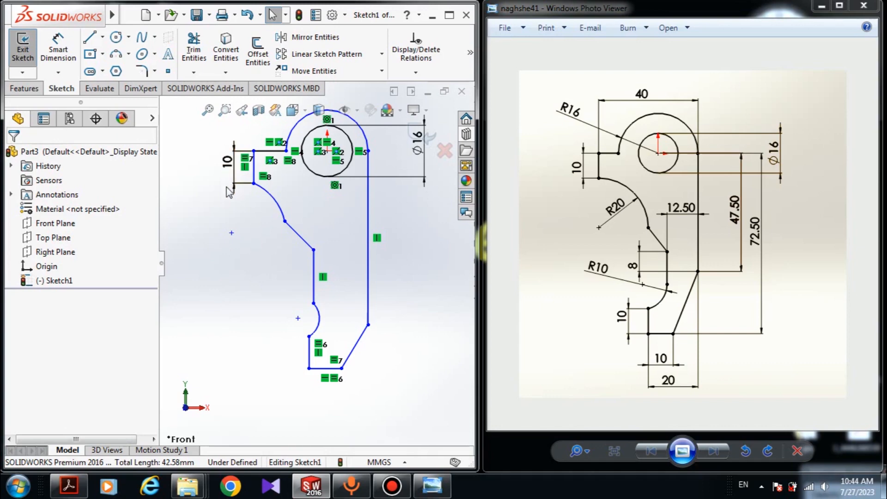
Step: Dimension the horizontal distance between the lower vertical line and the long right line as 20 mm
{"action": "left_click", "coordinate": [60, 42]}
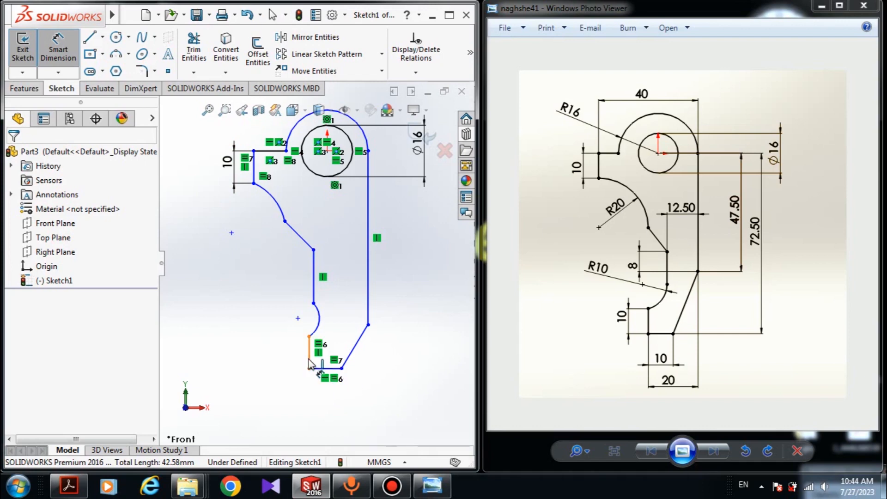
{"action": "left_click", "coordinate": [309, 360]}
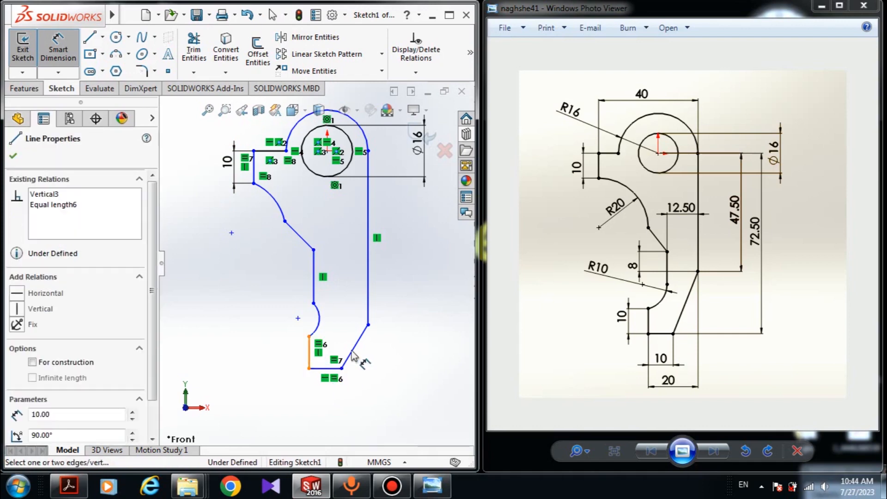
{"action": "left_click", "coordinate": [368, 316]}
{"action": "left_click", "coordinate": [307, 414]}
{"action": "type", "text": "20"}
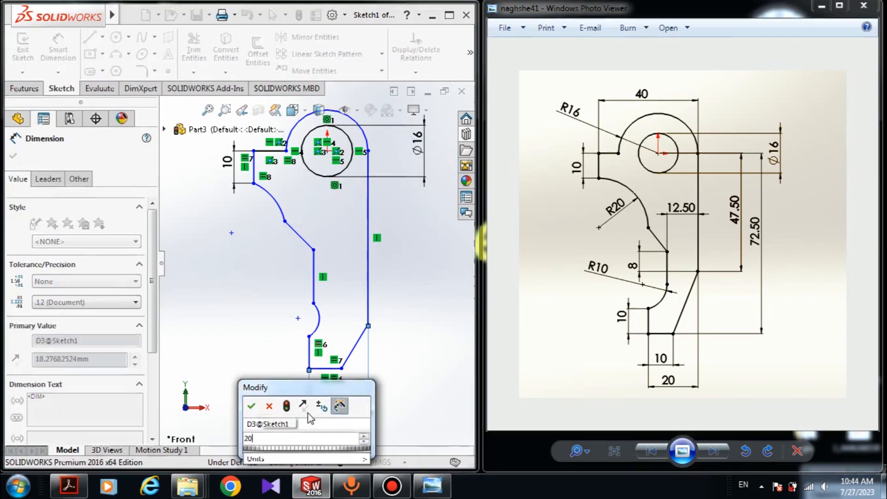
{"action": "key", "text": "Return"}
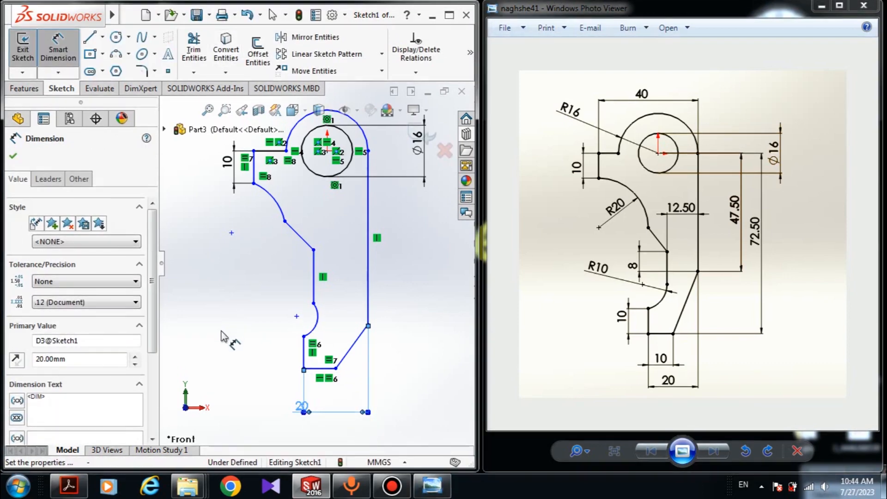
Step: Dimension the vertical distance from the bottom-right corner to the circle's centre as 72.5 mm
{"action": "left_click", "coordinate": [221, 331]}
{"action": "left_click", "coordinate": [337, 369]}
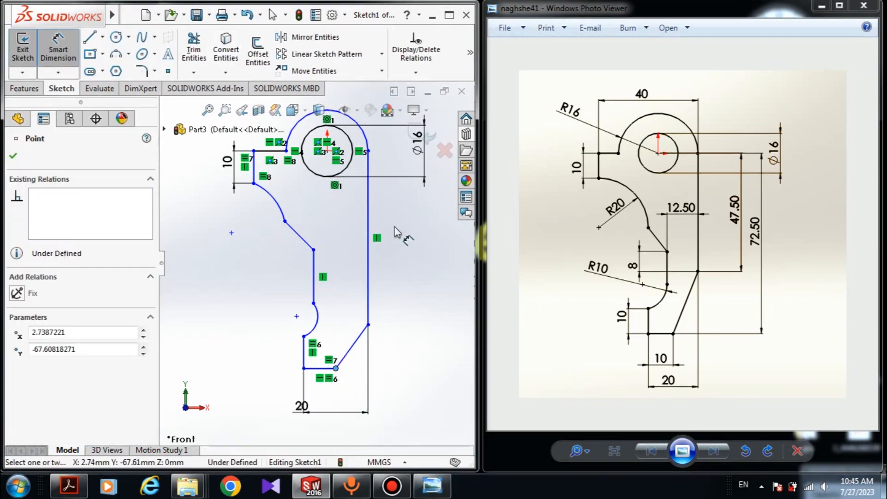
{"action": "scroll", "coordinate": [314, 260], "scroll_direction": "up", "scroll_amount": 2}
{"action": "left_click", "coordinate": [324, 186]}
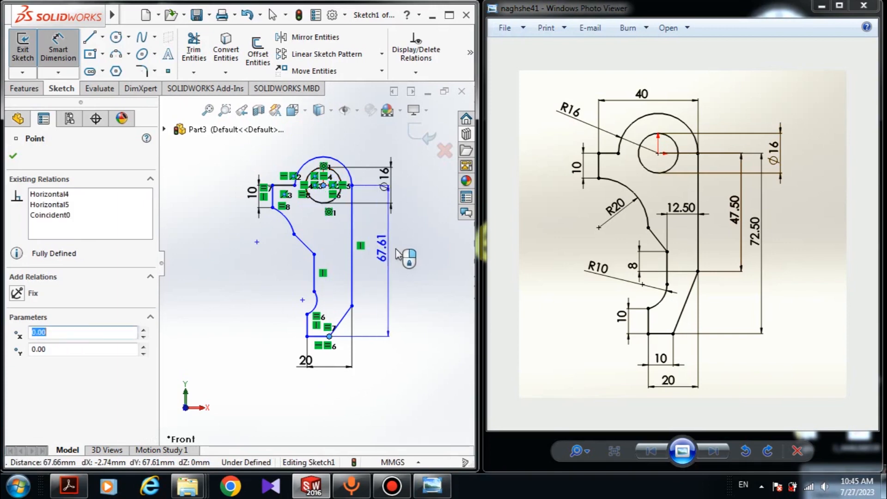
{"action": "left_click", "coordinate": [420, 255]}
{"action": "type", "text": "72.5"}
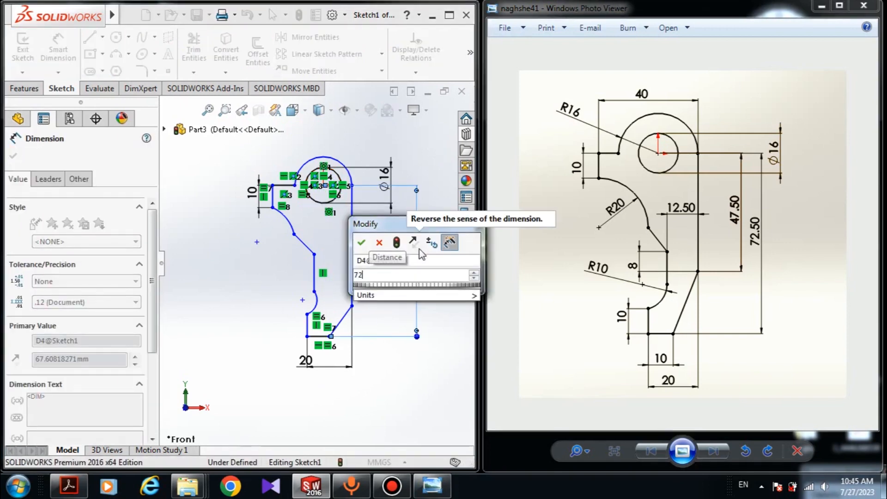
{"action": "key", "text": "Return"}
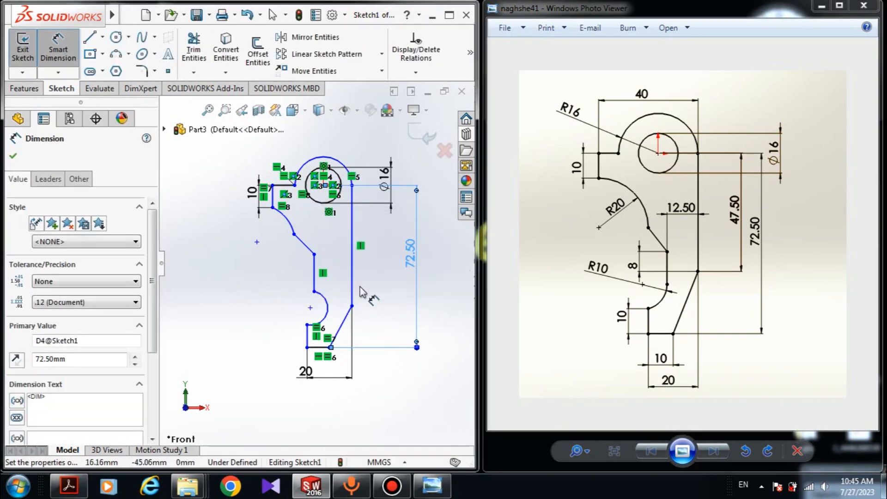
{"action": "left_click", "coordinate": [241, 293]}
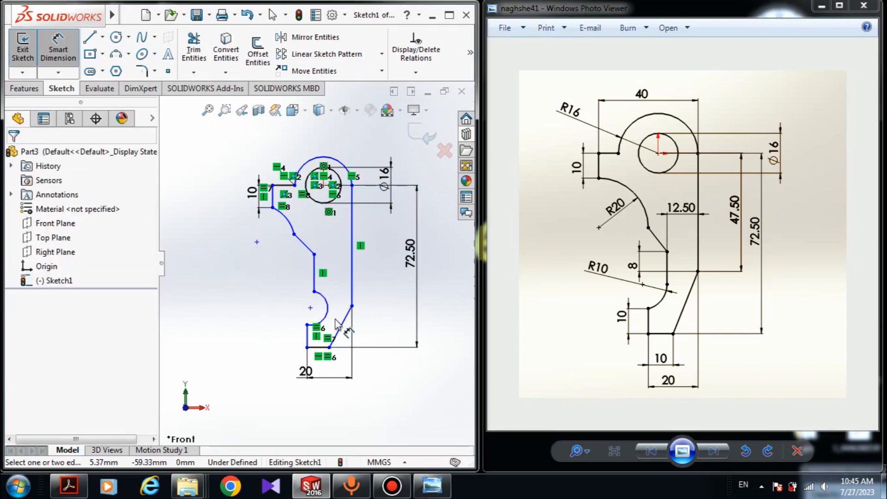
Step: Dimension the vertical distance from the circle's centre to the lower end of the long right line as 47.5 mm
{"action": "left_click", "coordinate": [352, 306]}
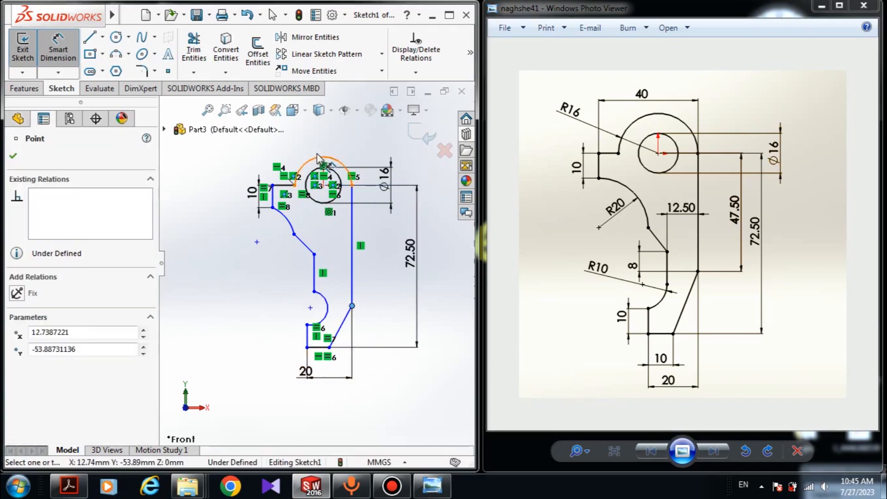
{"action": "left_click", "coordinate": [324, 186]}
{"action": "left_click", "coordinate": [389, 253]}
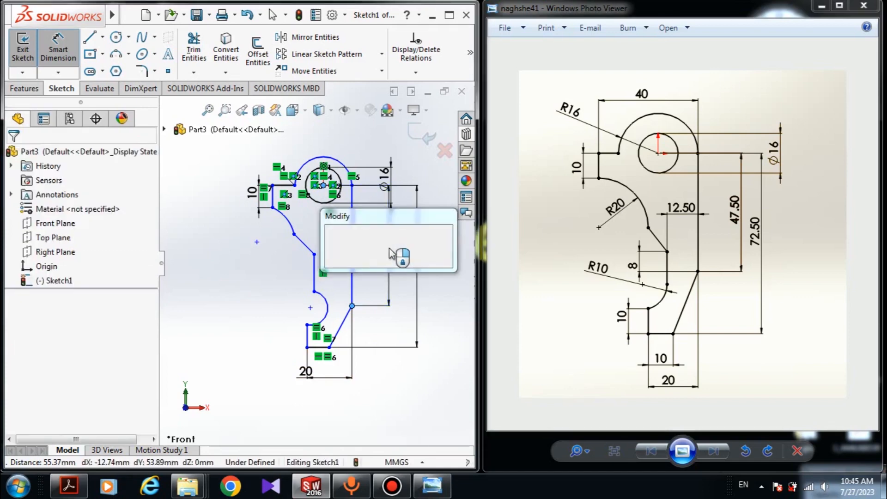
{"action": "type", "text": "47.5"}
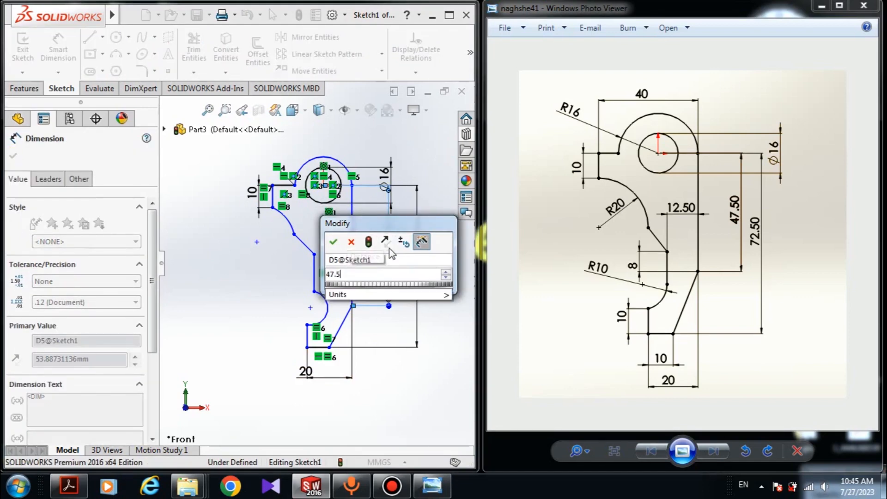
{"action": "key", "text": "Return"}
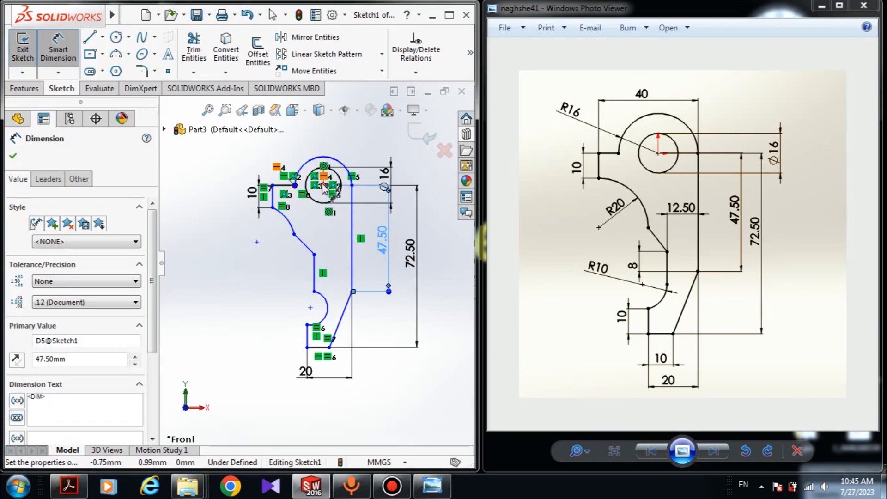
Step: Dimension the radius of the upper concave arc as 20 mm
{"action": "left_click", "coordinate": [291, 226]}
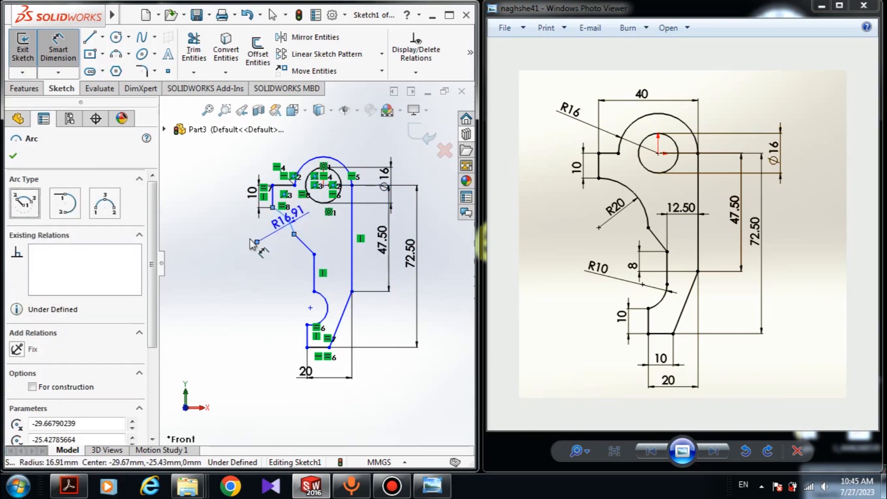
{"action": "left_click", "coordinate": [290, 234]}
{"action": "type", "text": "20"}
{"action": "key", "text": "Return"}
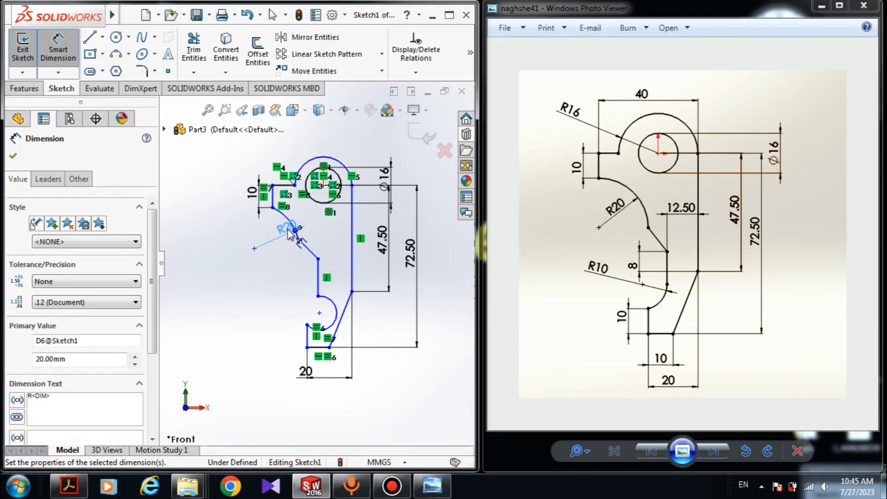
Step: Dimension the radius of the lower small arc as 10 mm
{"action": "left_click", "coordinate": [336, 309]}
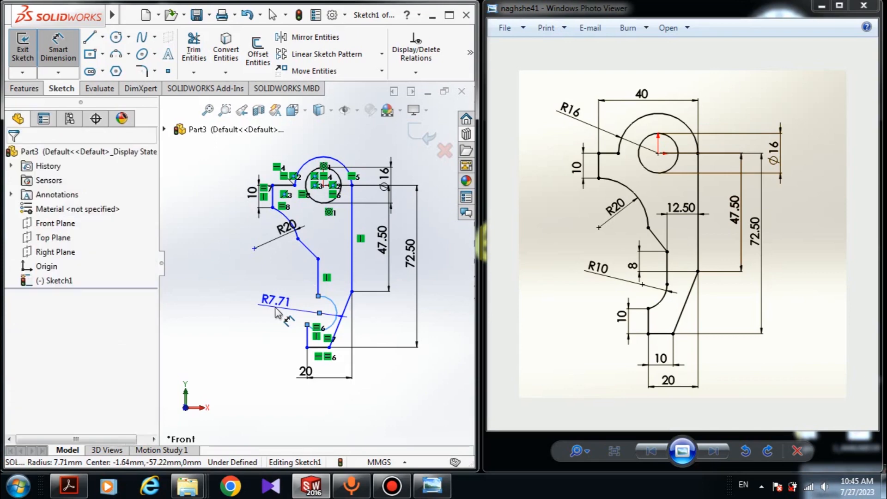
{"action": "left_click", "coordinate": [291, 313]}
{"action": "type", "text": "10"}
{"action": "key", "text": "Return"}
{"action": "key", "text": "Escape"}
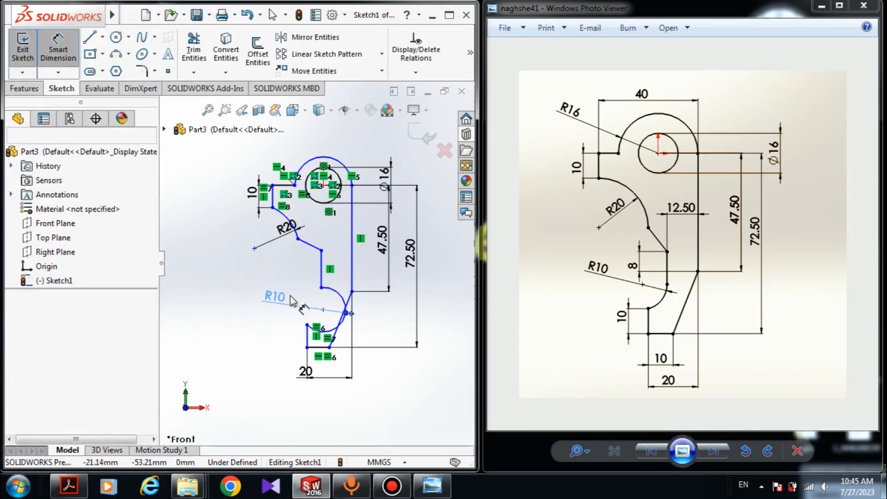
Step: Delete the distorted lower arc between the lower vertical line and the bottom-left line
{"action": "scroll", "coordinate": [325, 321], "scroll_direction": "down", "scroll_amount": 5}
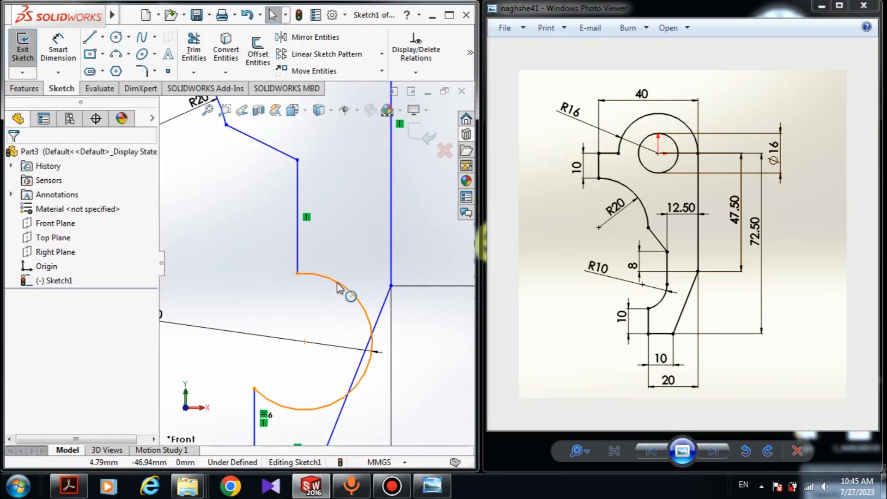
{"action": "left_click", "coordinate": [354, 300]}
{"action": "left_click", "coordinate": [298, 240], "text": "ctrl"}
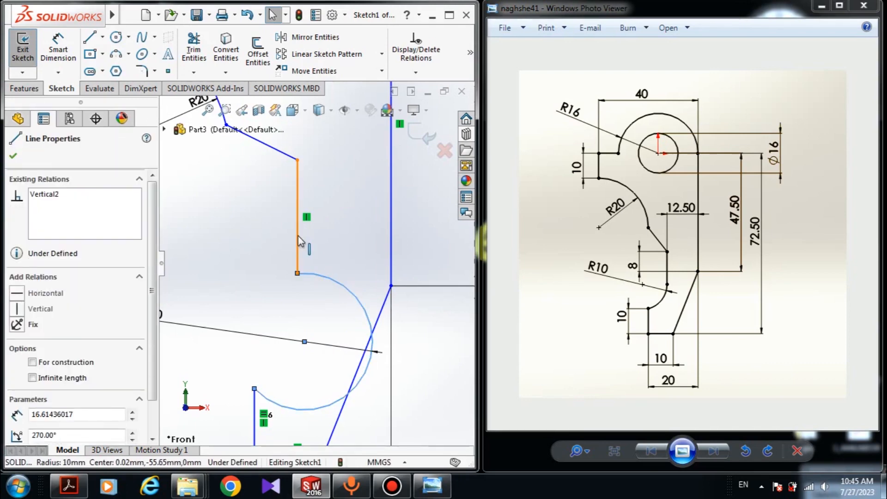
{"action": "left_click", "coordinate": [17, 366]}
{"action": "left_click", "coordinate": [220, 361]}
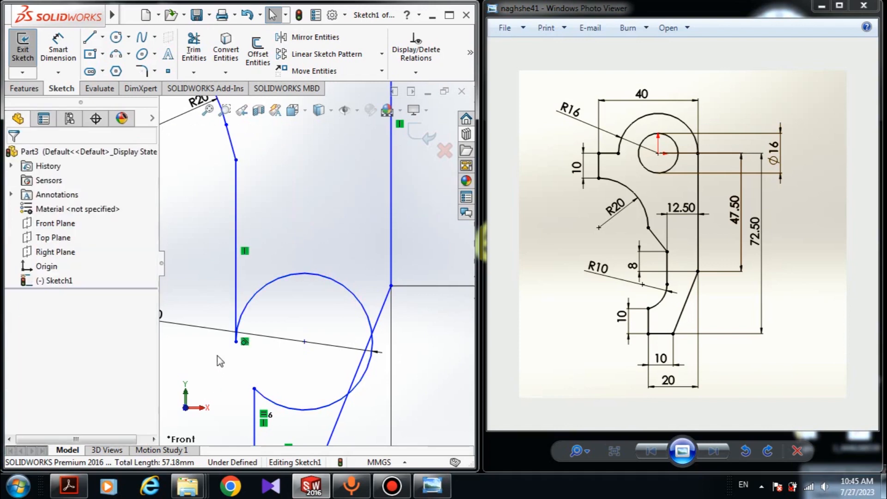
{"action": "left_click", "coordinate": [240, 342]}
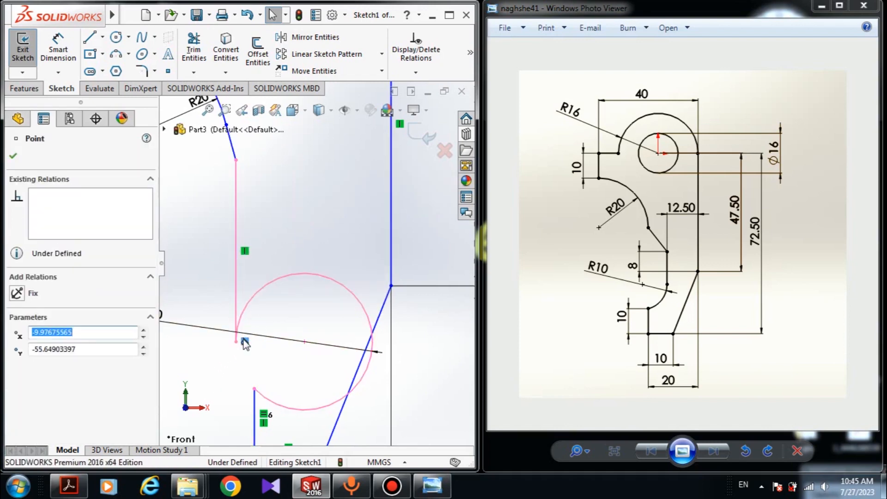
{"action": "key", "text": "Escape"}
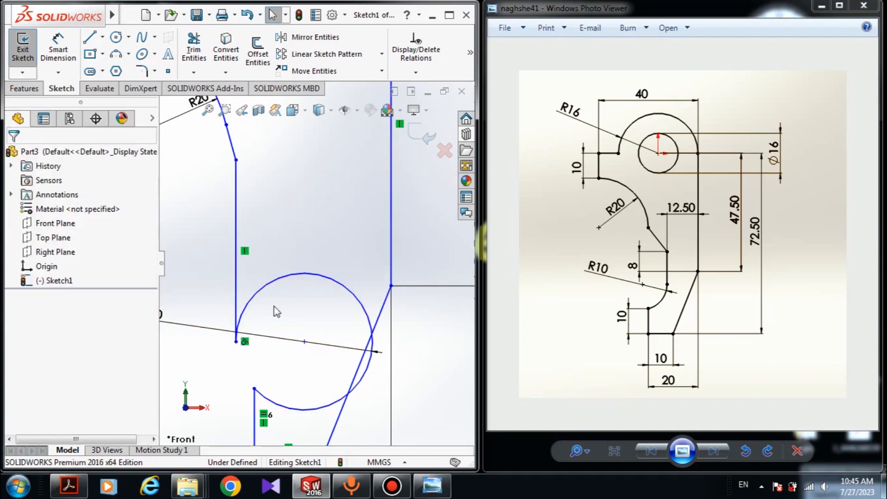
{"action": "left_click", "coordinate": [303, 277]}
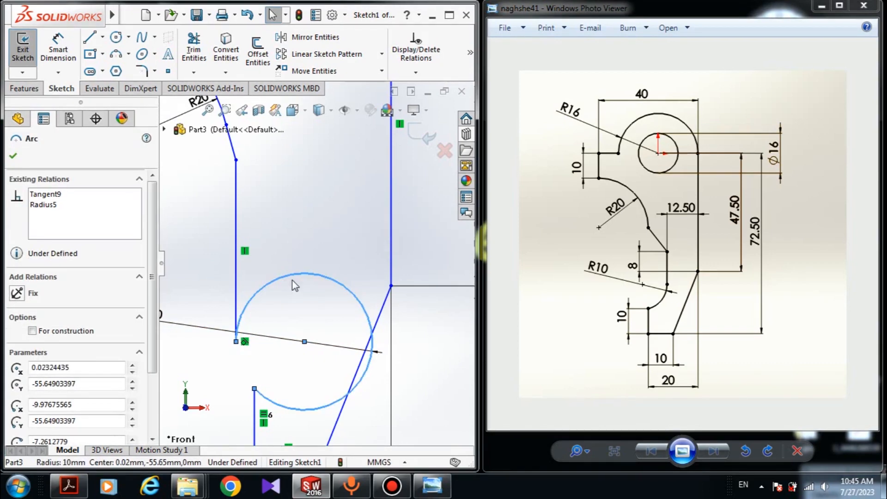
{"action": "key", "text": "Delete"}
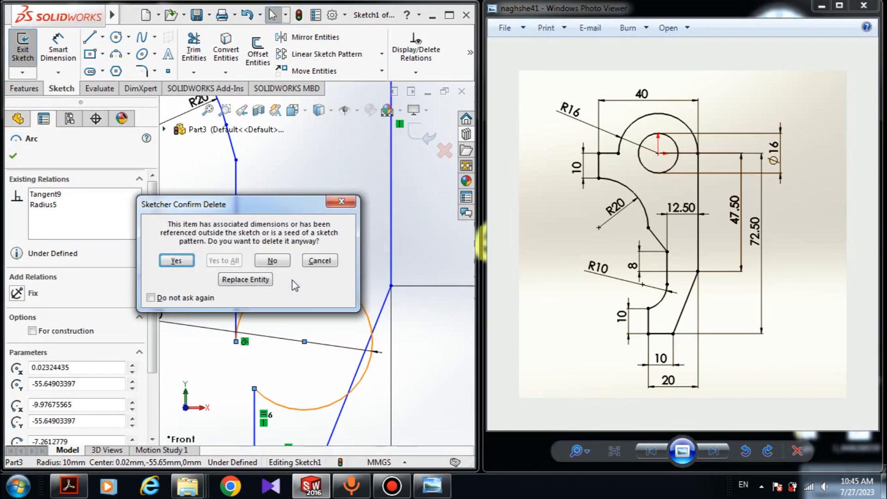
{"action": "key", "text": "Return"}
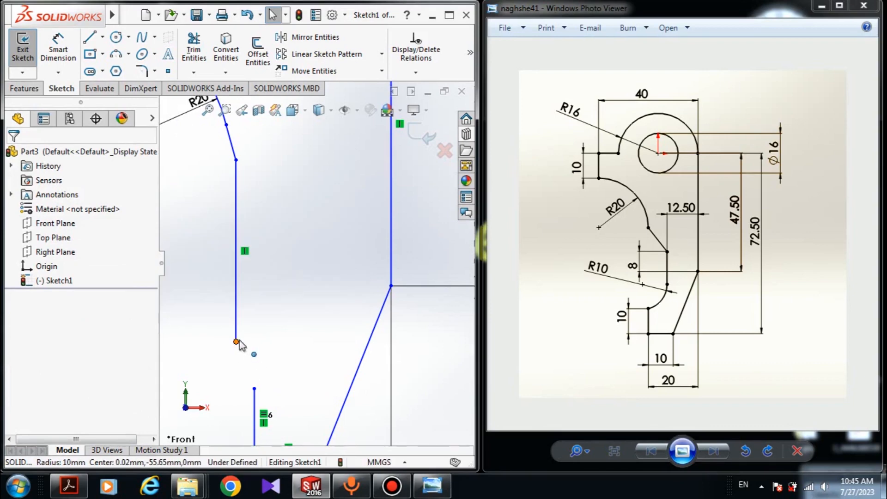
Step: Shorten the lower vertical line by moving its endpoint up, and dimension its horizontal distance to the long right line as 12.5 mm
{"action": "left_click_drag", "start_coordinate": [237, 342], "coordinate": [254, 298]}
{"action": "scroll", "coordinate": [266, 258], "scroll_direction": "up", "scroll_amount": 5}
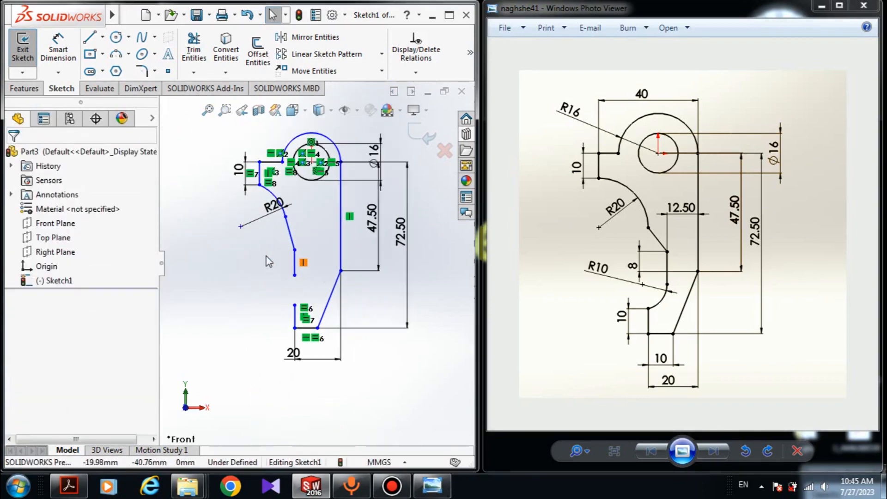
{"action": "left_click", "coordinate": [58, 49]}
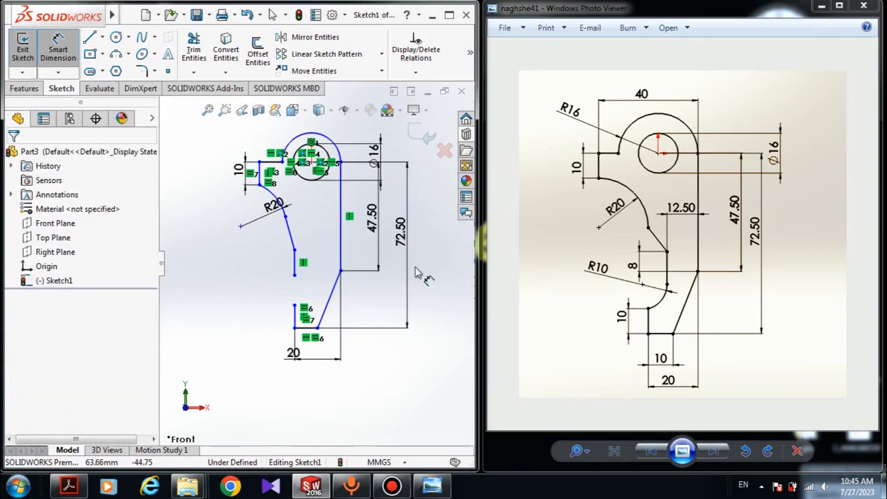
{"action": "scroll", "coordinate": [402, 266], "scroll_direction": "down", "scroll_amount": 3}
{"action": "left_click", "coordinate": [216, 272]}
{"action": "left_click", "coordinate": [295, 231]}
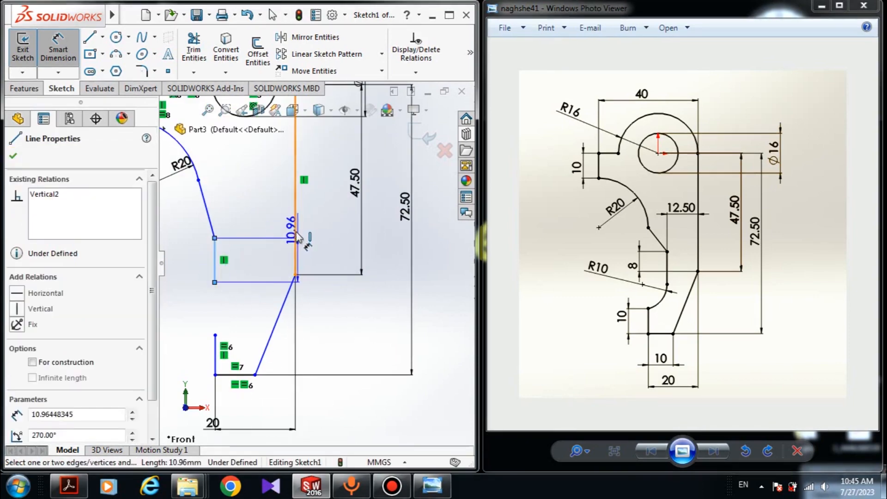
{"action": "left_click", "coordinate": [264, 260]}
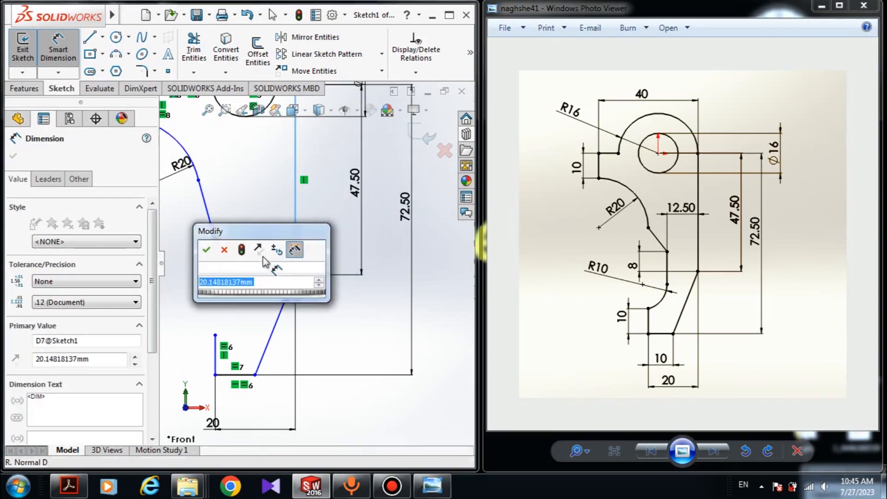
{"action": "type", "text": "12.5"}
{"action": "key", "text": "Return"}
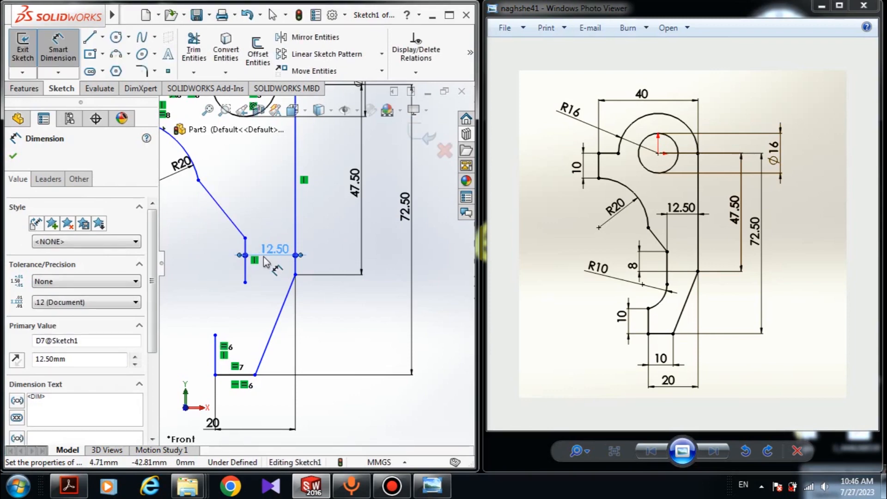
Step: Dimension the horizontal distance between the upper-left vertical line and the long right line as 40 mm
{"action": "scroll", "coordinate": [258, 231], "scroll_direction": "up", "scroll_amount": 3}
{"action": "scroll", "coordinate": [248, 193], "scroll_direction": "down", "scroll_amount": 4}
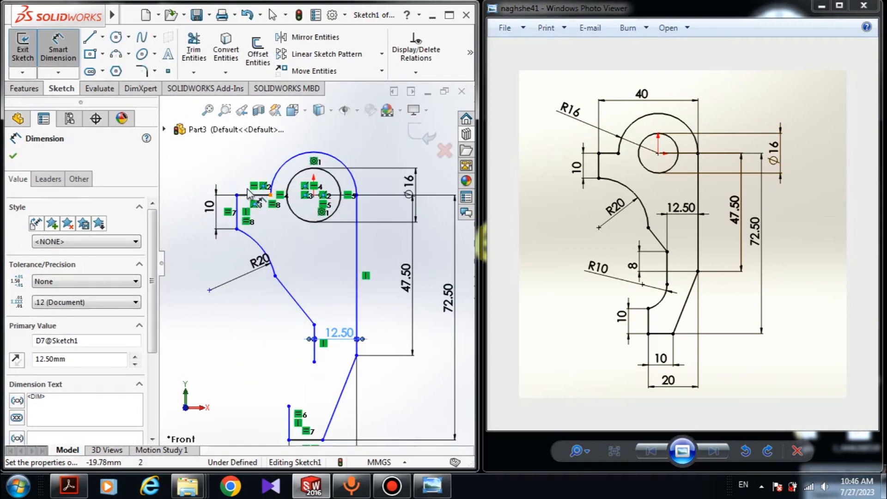
{"action": "left_click", "coordinate": [237, 213]}
{"action": "left_click", "coordinate": [355, 212]}
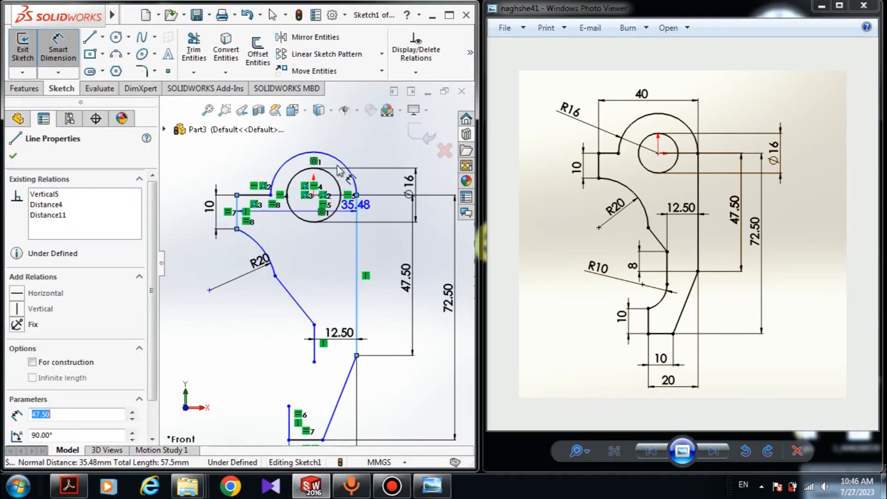
{"action": "left_click", "coordinate": [318, 139]}
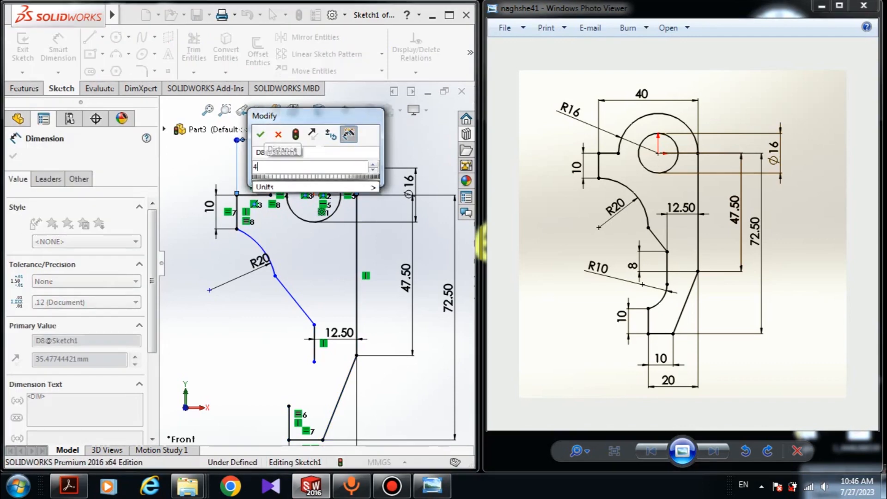
{"action": "type", "text": "40"}
{"action": "key", "text": "Return"}
{"action": "scroll", "coordinate": [348, 267], "scroll_direction": "up", "scroll_amount": 3}
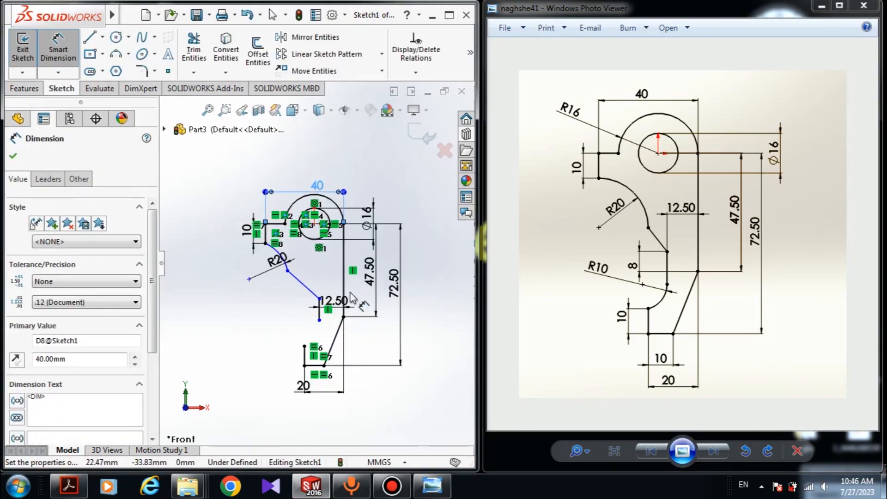
Step: Draw a three-point arc from the lower end of the vertical line down to the top of the bottom-left vertical line, bulging right
{"action": "scroll", "coordinate": [350, 303], "scroll_direction": "down", "scroll_amount": 2}
{"action": "key", "text": "Escape"}
{"action": "left_click", "coordinate": [116, 54]}
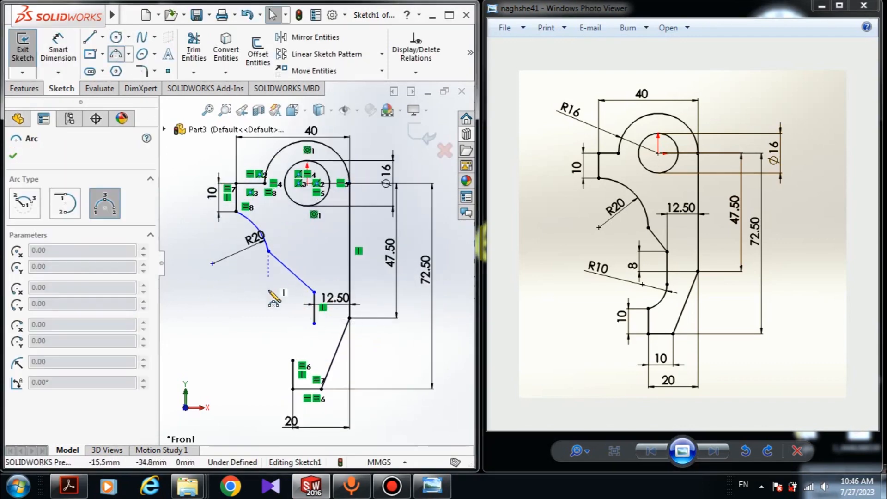
{"action": "scroll", "coordinate": [310, 344], "scroll_direction": "down", "scroll_amount": 2}
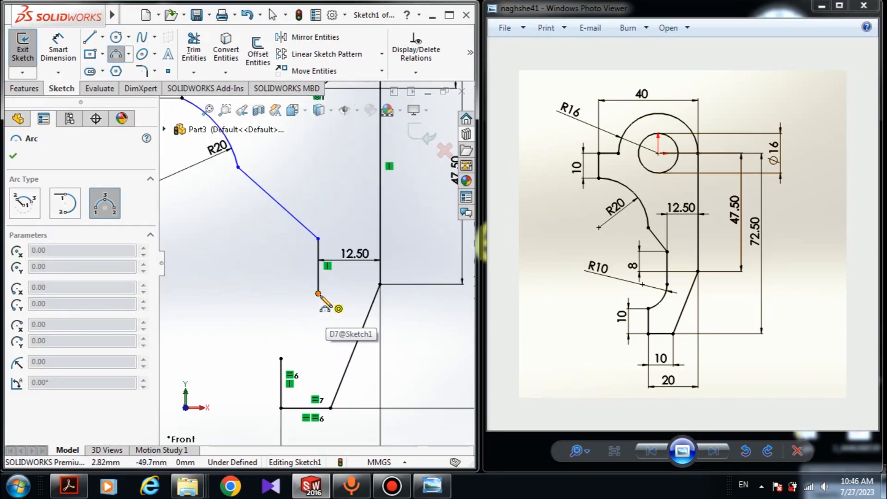
{"action": "left_click", "coordinate": [318, 294]}
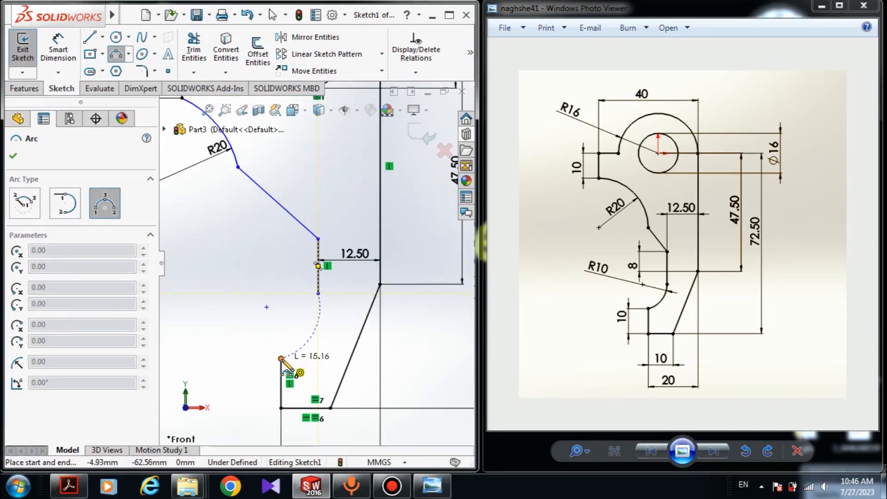
{"action": "left_click", "coordinate": [280, 358]}
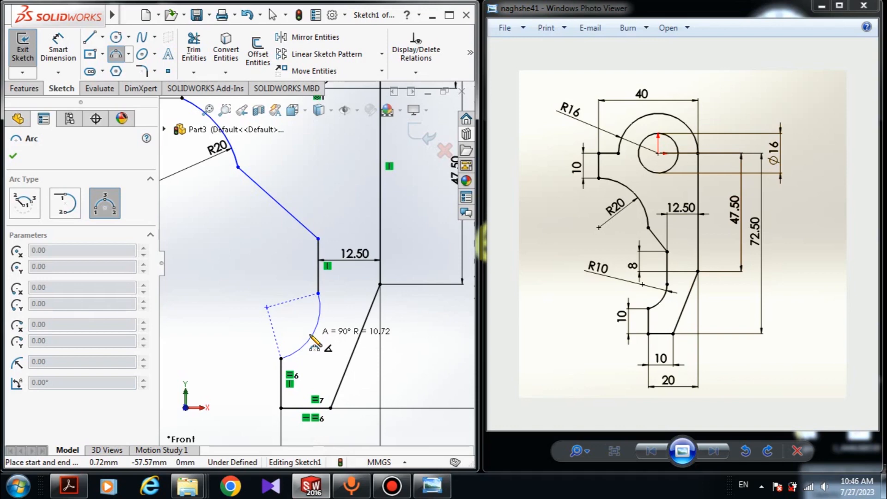
{"action": "left_click", "coordinate": [311, 335]}
{"action": "key", "text": "Escape"}
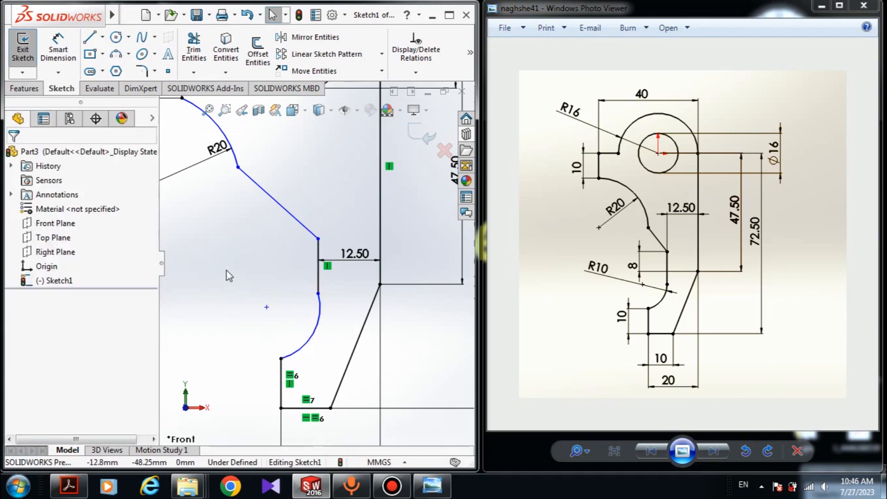
Step: Make the new arc tangent to the vertical line above it
{"action": "left_click", "coordinate": [321, 317]}
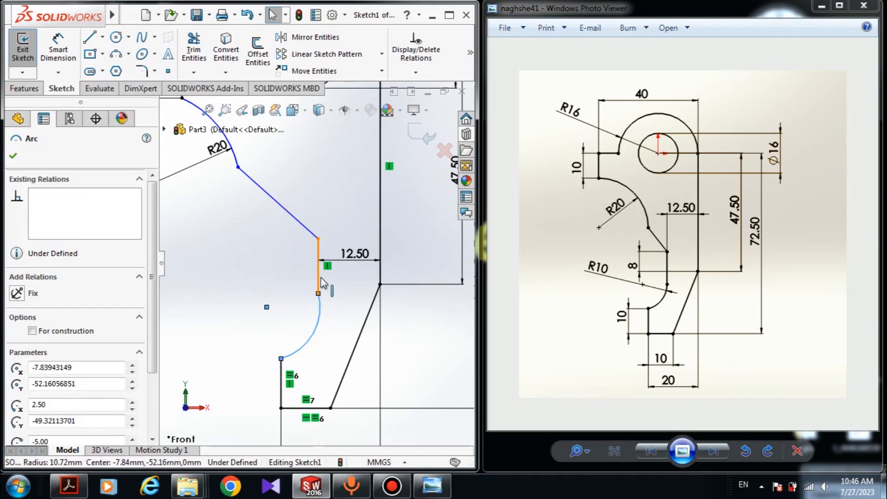
{"action": "left_click", "coordinate": [322, 283], "text": "ctrl"}
{"action": "left_click", "coordinate": [16, 367]}
{"action": "left_click", "coordinate": [335, 331]}
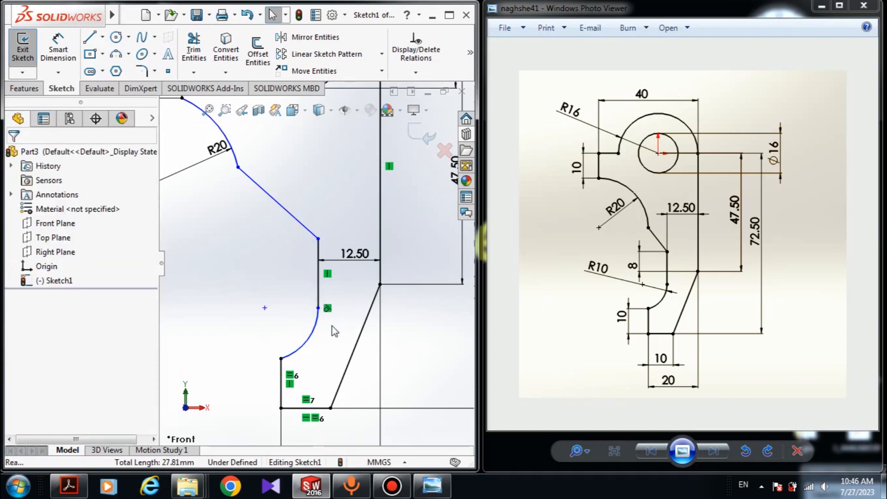
Step: Dimension the new arc's radius as 10 mm
{"action": "left_click", "coordinate": [58, 50]}
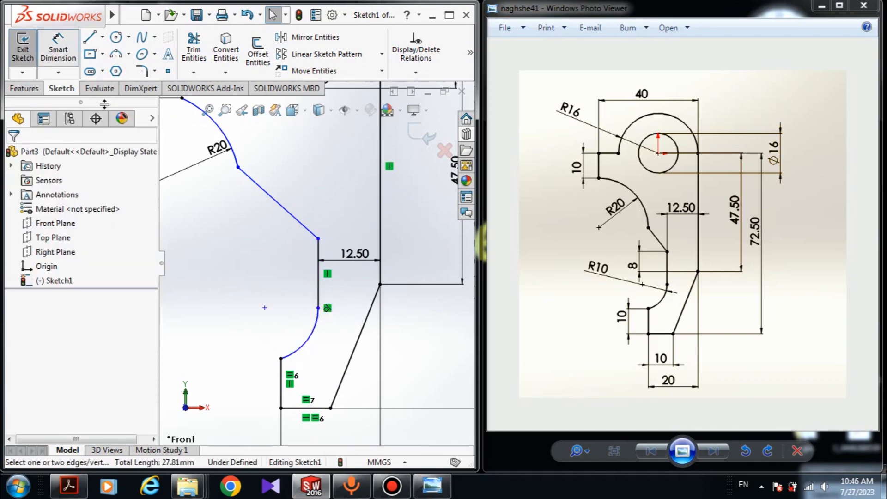
{"action": "left_click", "coordinate": [318, 322]}
{"action": "left_click", "coordinate": [286, 305]}
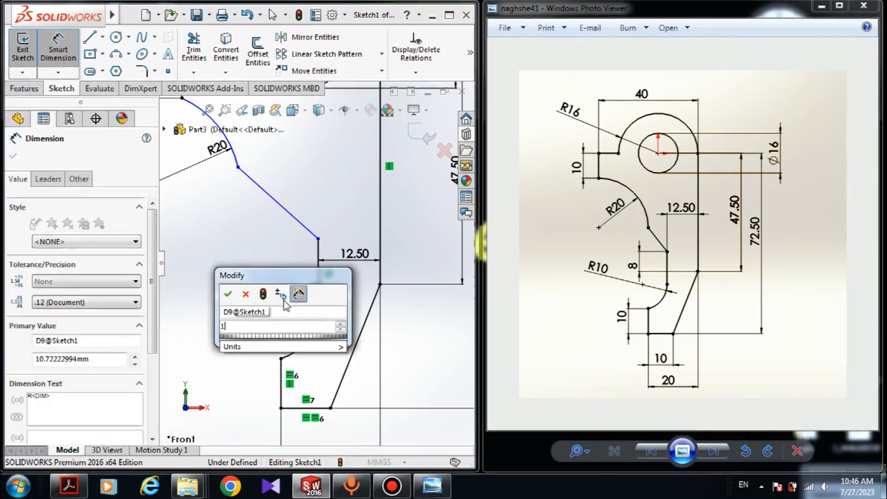
{"action": "key", "text": "Return"}
{"action": "scroll", "coordinate": [272, 237], "scroll_direction": "down", "scroll_amount": 5}
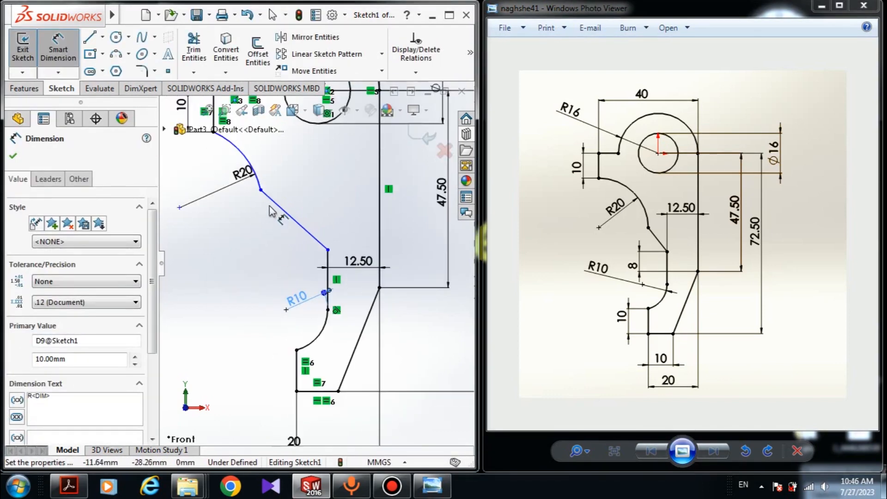
Step: Add a vertical relation between the R20 arc's center point and its upper endpoint
{"action": "key", "text": "Escape"}
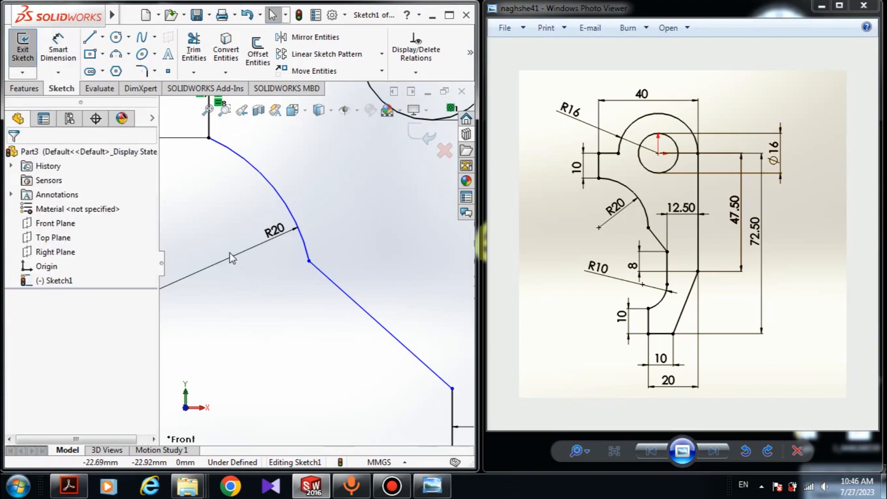
{"action": "scroll", "coordinate": [213, 298], "scroll_direction": "up", "scroll_amount": 1}
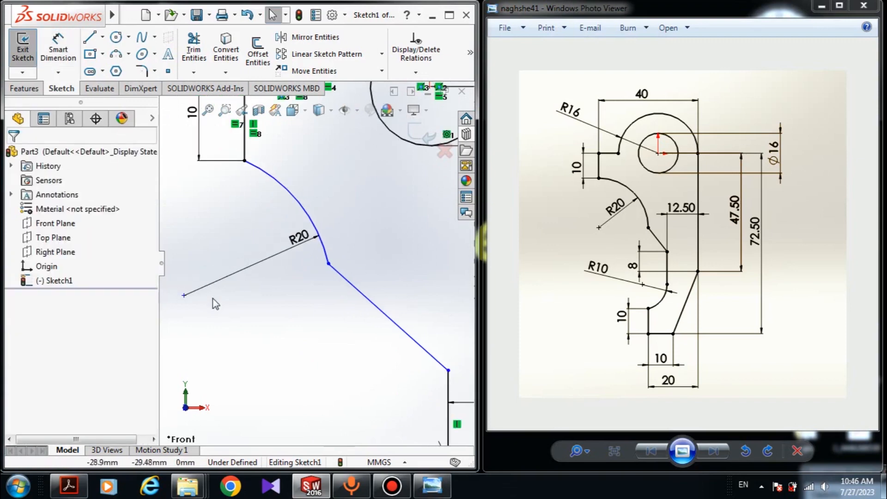
{"action": "left_click", "coordinate": [184, 295]}
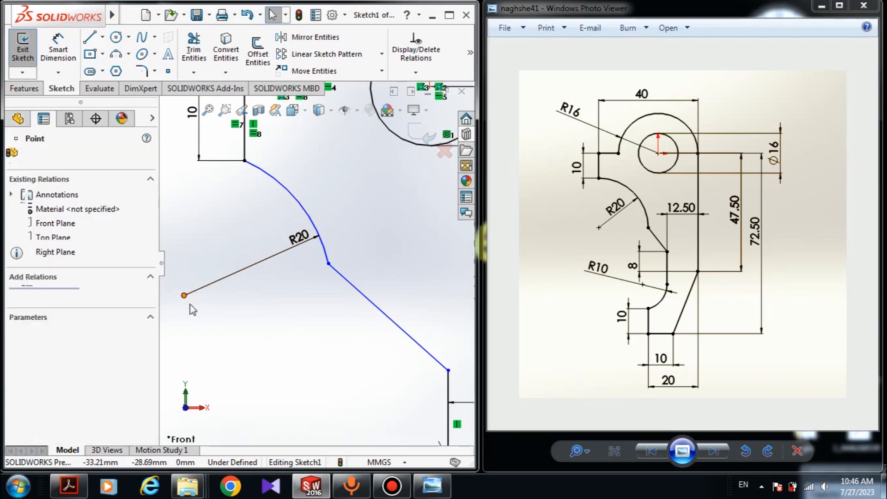
{"action": "left_click", "coordinate": [244, 161], "text": "ctrl"}
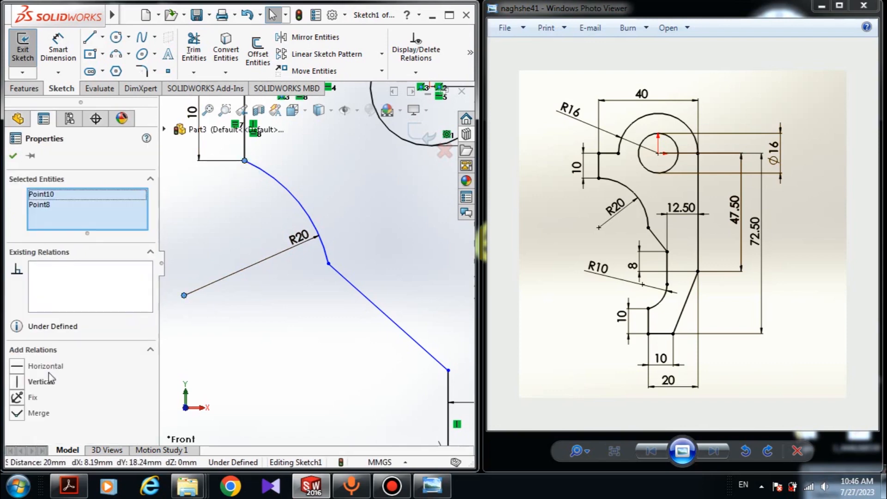
{"action": "left_click", "coordinate": [17, 381]}
{"action": "left_click", "coordinate": [260, 348]}
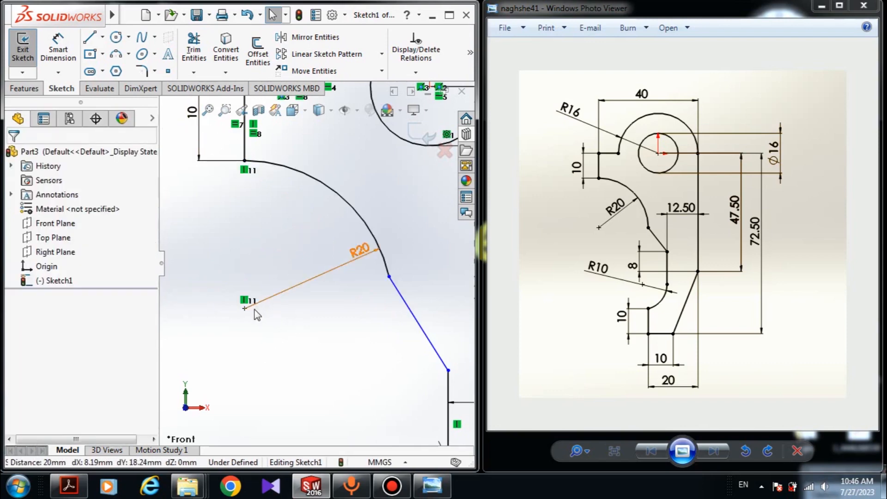
Step: Add a horizontal relation between the R20 arc's center point and its lower endpoint
{"action": "left_click", "coordinate": [257, 314]}
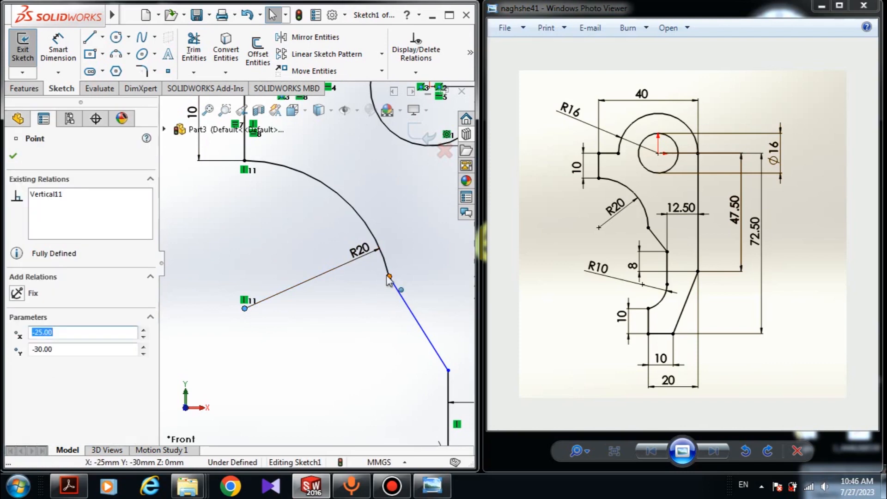
{"action": "left_click", "coordinate": [389, 277], "text": "ctrl"}
{"action": "left_click", "coordinate": [16, 366]}
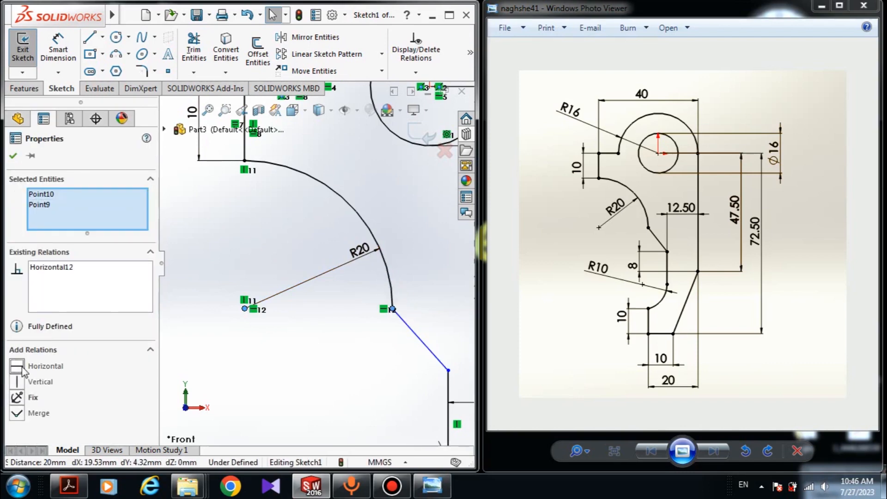
{"action": "left_click", "coordinate": [301, 231]}
Step: Dimension the vertical distance between the slanted line's lower end and the top of the long right slanted line as 8 mm
{"action": "scroll", "coordinate": [301, 231], "scroll_direction": "up", "scroll_amount": 3}
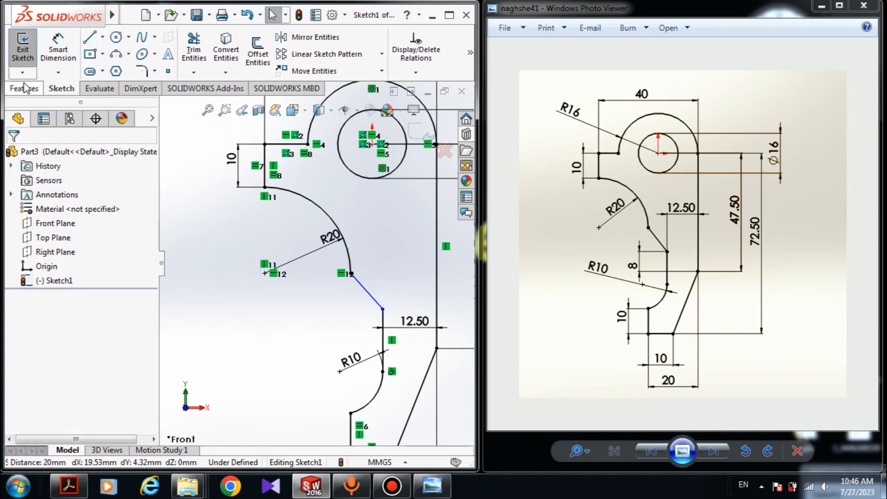
{"action": "scroll", "coordinate": [303, 260], "scroll_direction": "up", "scroll_amount": 2}
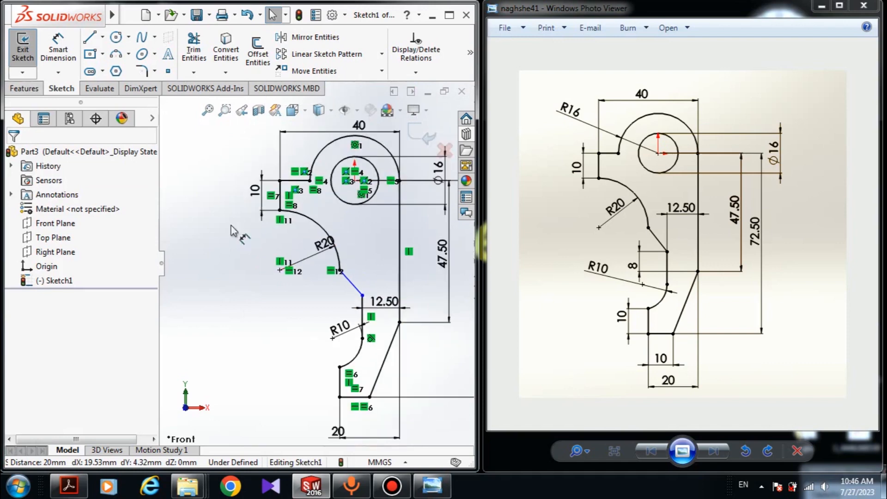
{"action": "left_click", "coordinate": [60, 56]}
{"action": "scroll", "coordinate": [363, 298], "scroll_direction": "down", "scroll_amount": 5}
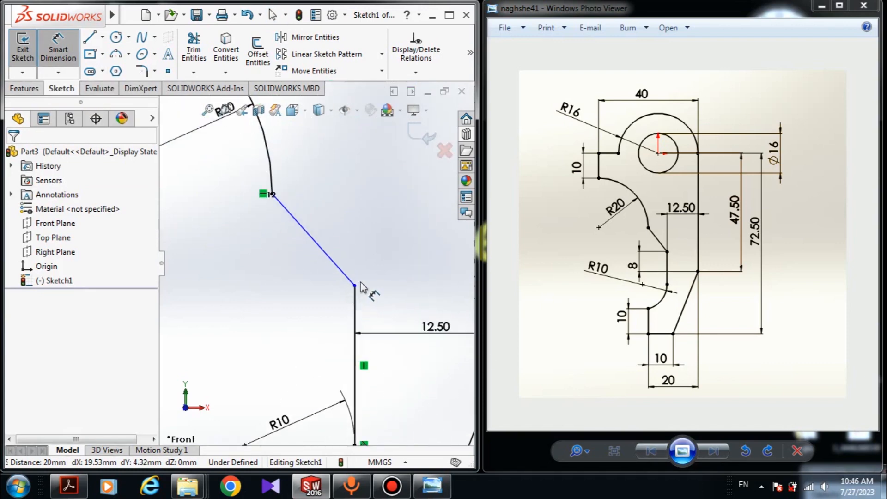
{"action": "left_click", "coordinate": [354, 285]}
{"action": "scroll", "coordinate": [316, 262], "scroll_direction": "up", "scroll_amount": 3}
{"action": "left_click", "coordinate": [400, 323]}
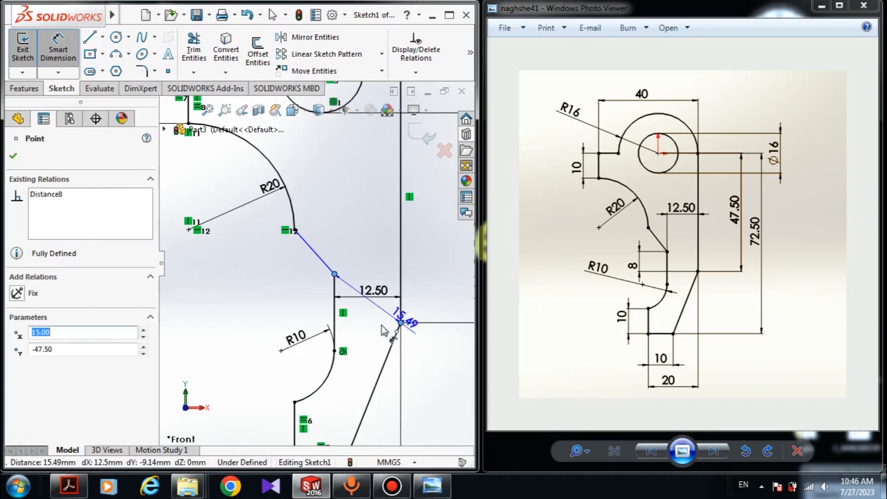
{"action": "left_click", "coordinate": [234, 322]}
{"action": "type", "text": "8"}
{"action": "key", "text": "Return"}
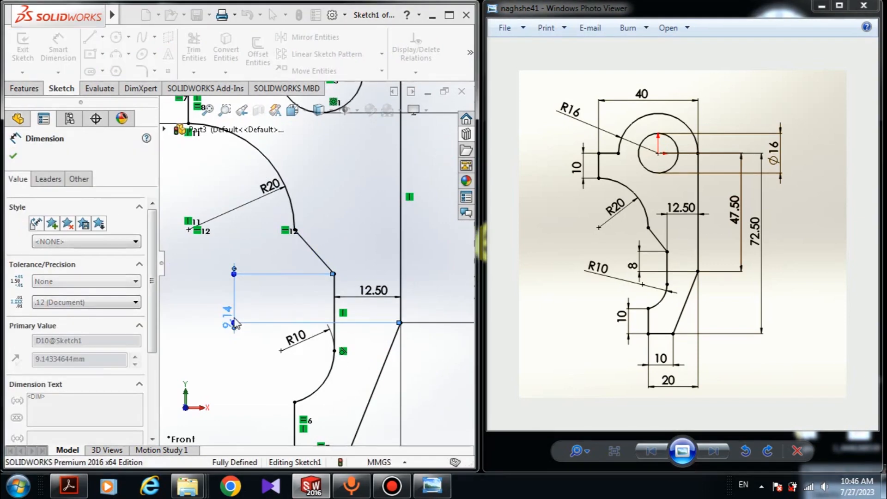
{"action": "key", "text": "Escape"}
{"action": "scroll", "coordinate": [317, 264], "scroll_direction": "up", "scroll_amount": 3}
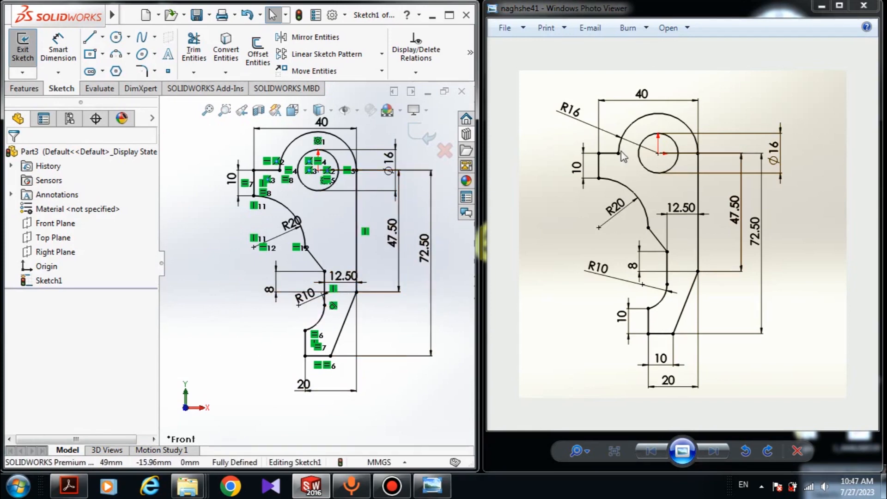
Step: Minimize the reference drawing viewer window
{"action": "left_click", "coordinate": [821, 6]}
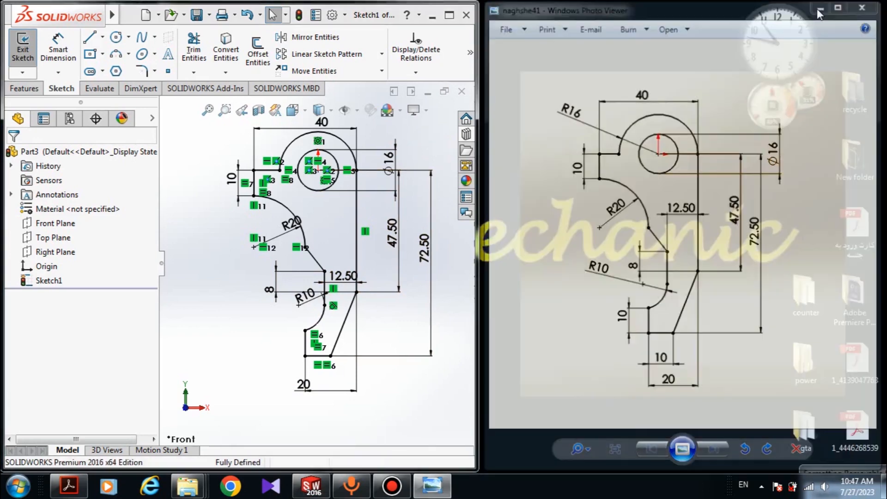